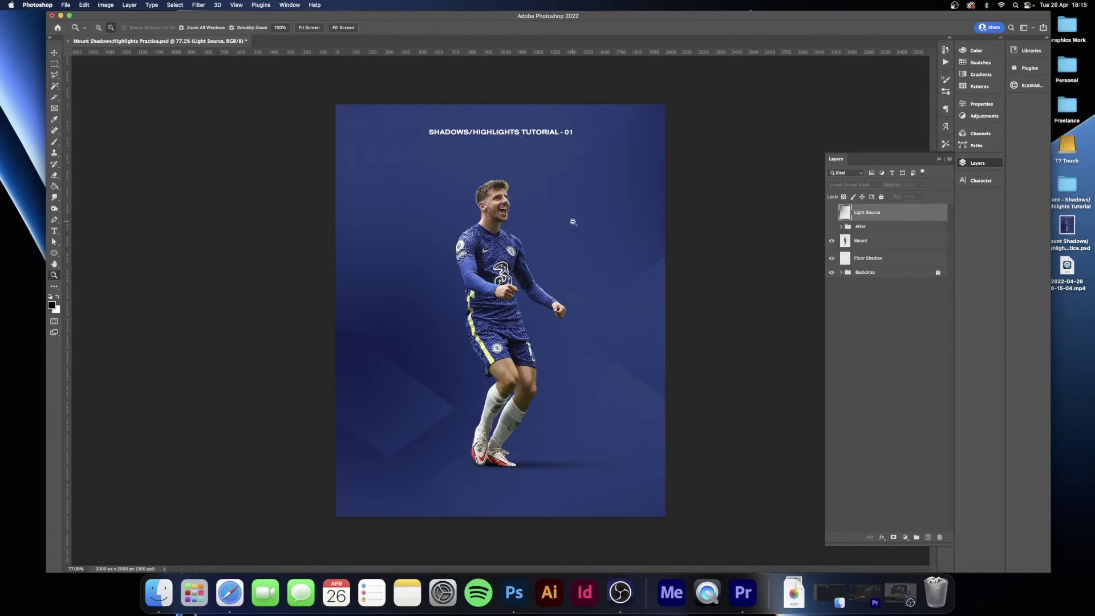
# Preview the Light Source layer's effect on the poster by showing it and hiding it again
pyautogui.scroll(1, 507, 358)
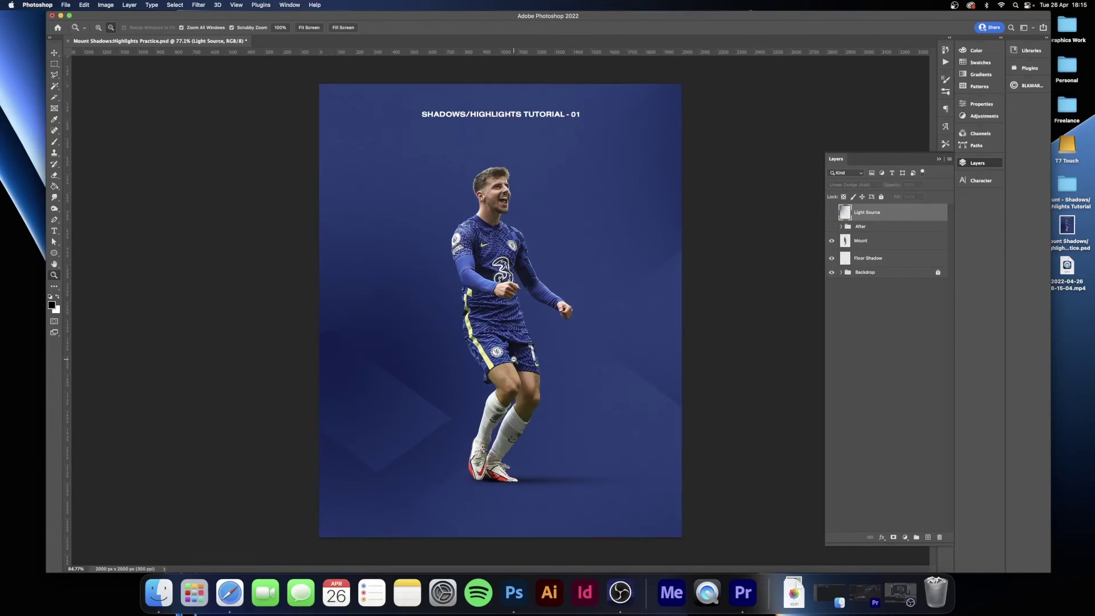
pyautogui.click(831, 213)
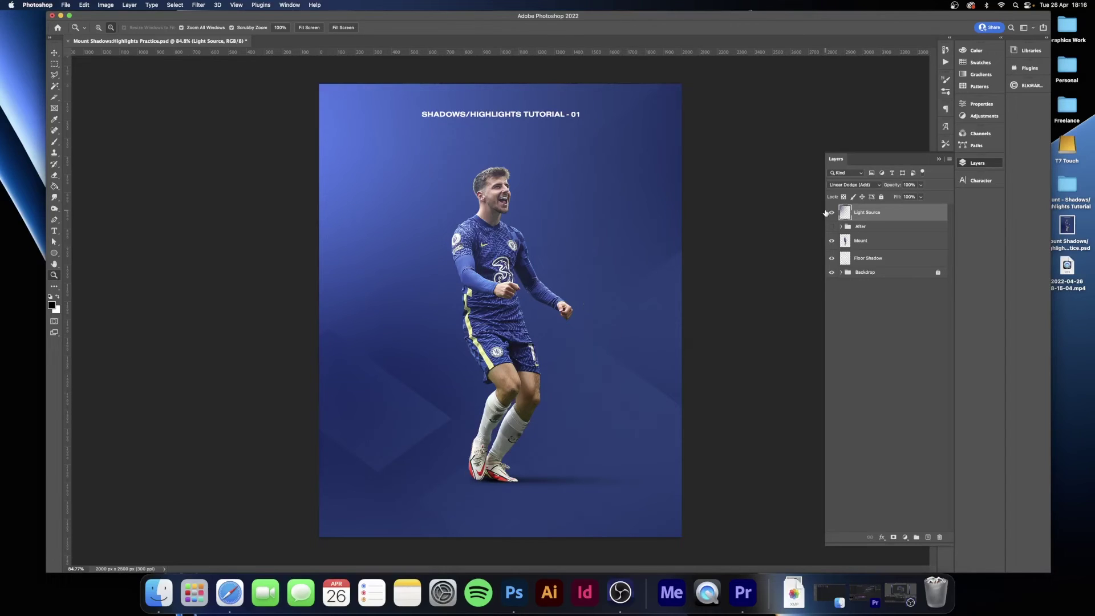
pyautogui.click(833, 212)
pyautogui.scroll(-2, 591, 239)
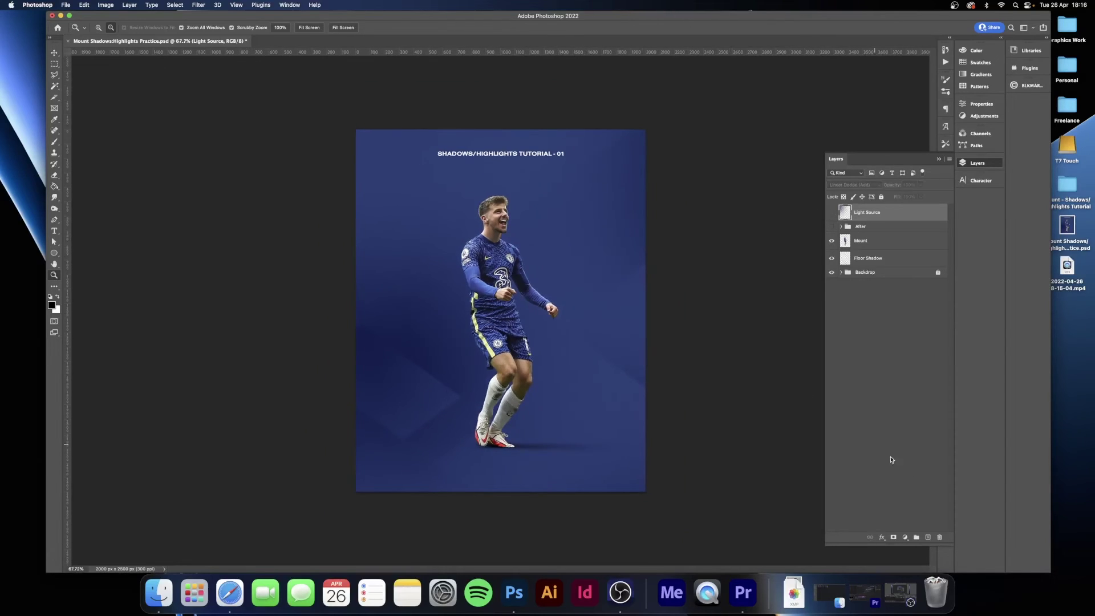
# Add a new layer at the top of the stack and choose a soft round brush with 0% hardness
pyautogui.click(931, 538)
pyautogui.click(54, 141)
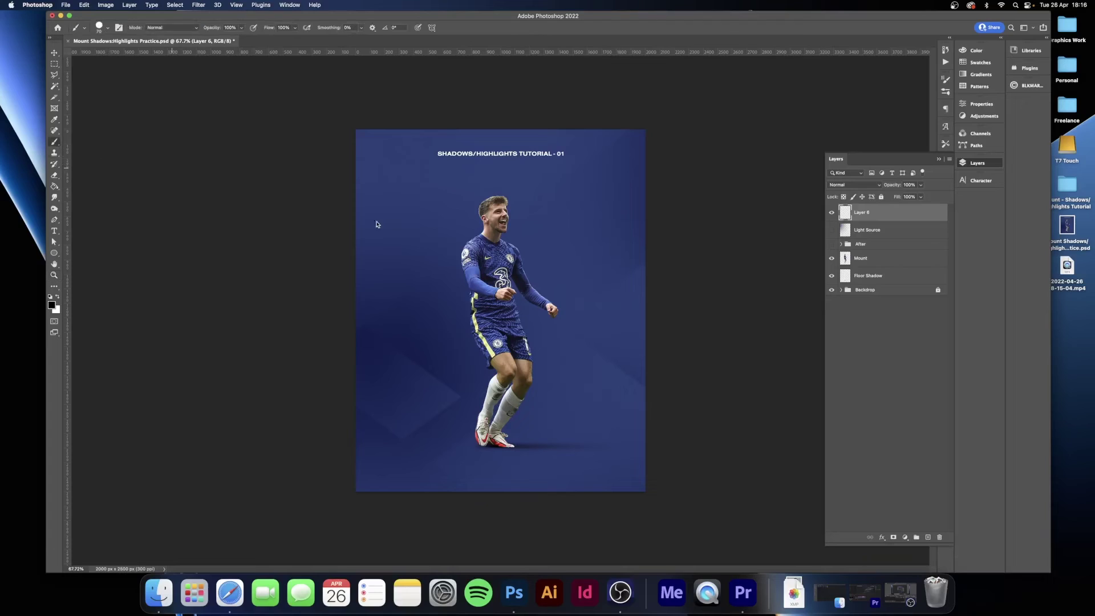
pyautogui.rightClick(450, 251)
pyautogui.moveTo(502, 285); pyautogui.dragTo(464, 285)
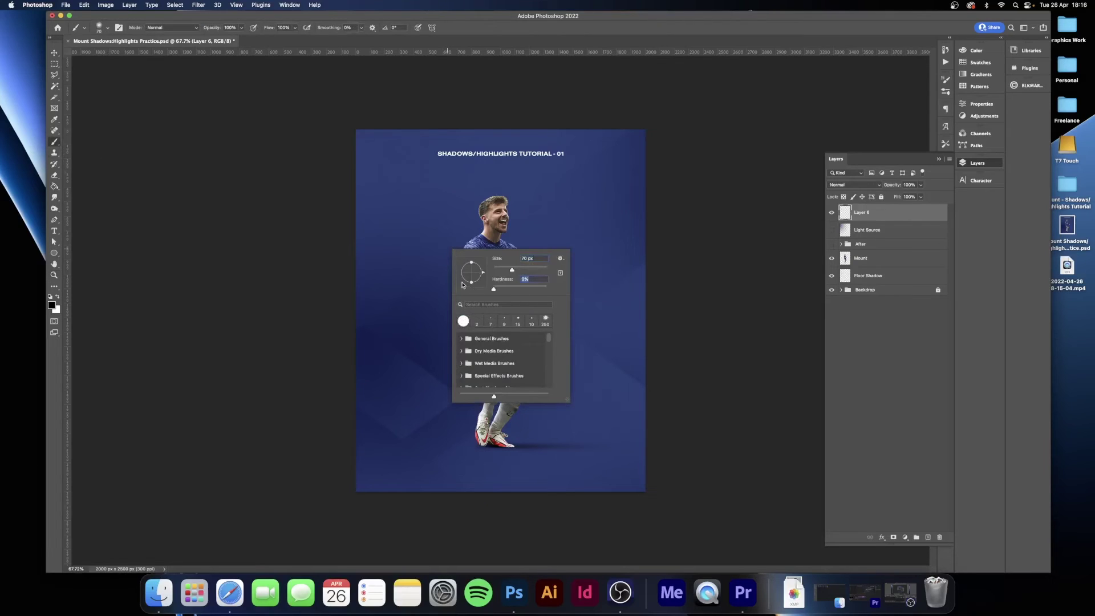
pyautogui.click(543, 270)
pyautogui.press('Return')
# Paint a very large soft glow into the canvas's upper-left corner using a blue sampled from the player's shirt
pyautogui.press(']')
pyautogui.press(']')
pyautogui.press(']')
pyautogui.press(']')
pyautogui.press(']')
pyautogui.press(']')
pyautogui.press(']')
pyautogui.press(']')
pyautogui.press(']')
pyautogui.press(']')
pyautogui.press(']')
pyautogui.press(']')
pyautogui.press(']')
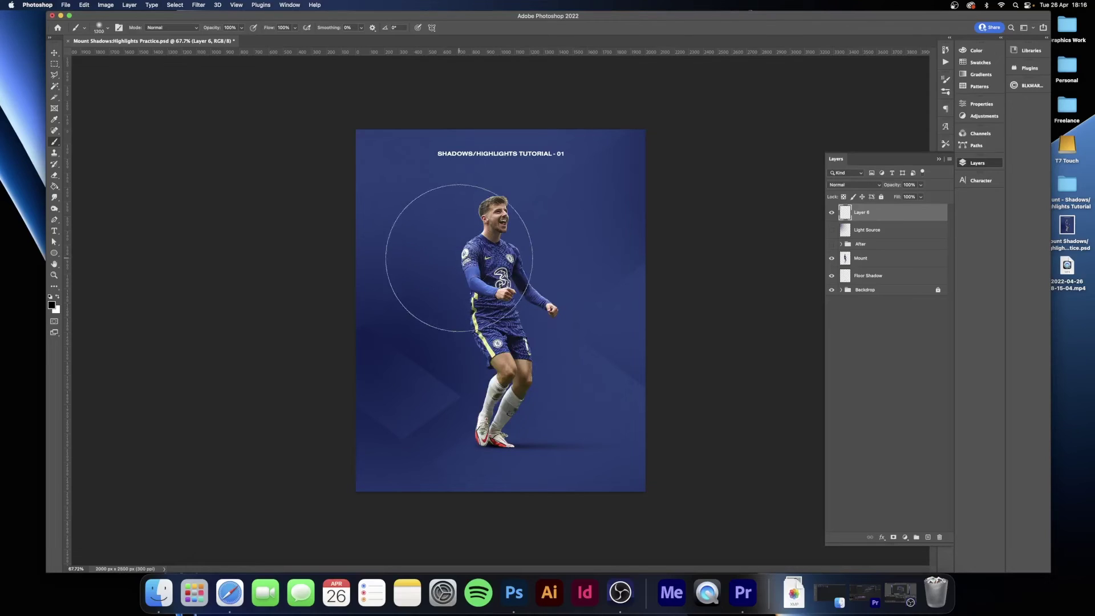
pyautogui.press(']')
pyautogui.press(']')
pyautogui.press(']')
pyautogui.press(']')
pyautogui.press(']')
pyautogui.press(']')
pyautogui.press(']')
pyautogui.press(']')
pyautogui.press(']')
pyautogui.press(']')
pyautogui.press(']')
pyautogui.press(']')
pyautogui.press(']')
pyautogui.press(']')
pyautogui.keyDown('alt'); pyautogui.click(478, 268); pyautogui.keyUp('alt')
pyautogui.click(315, 114)
# Set the new glow layer's blend mode to Linear Dodge (Add)
pyautogui.click(860, 180)
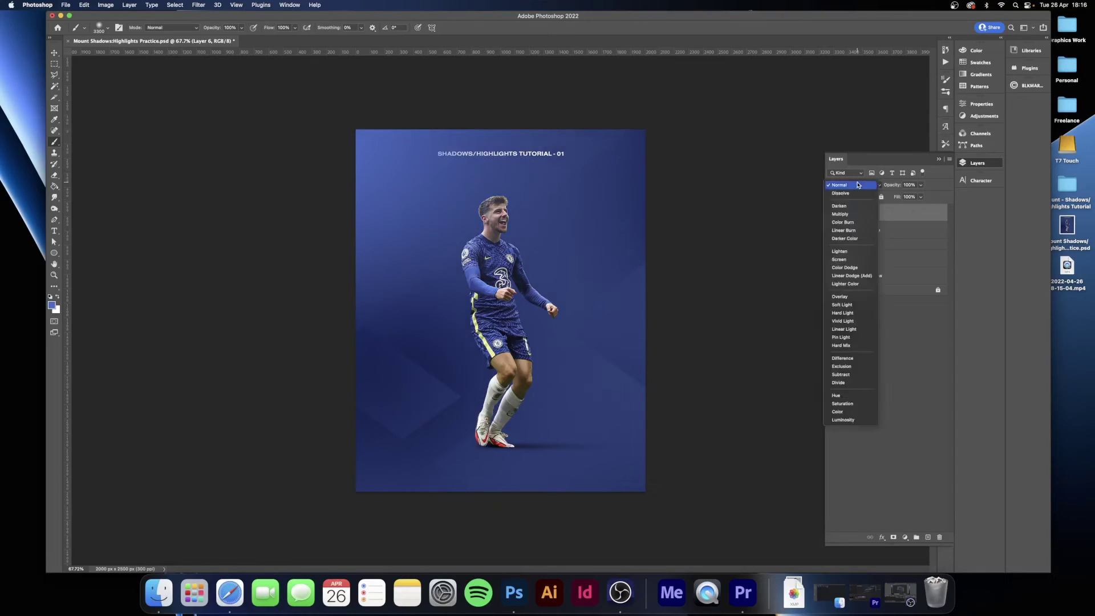
pyautogui.click(854, 276)
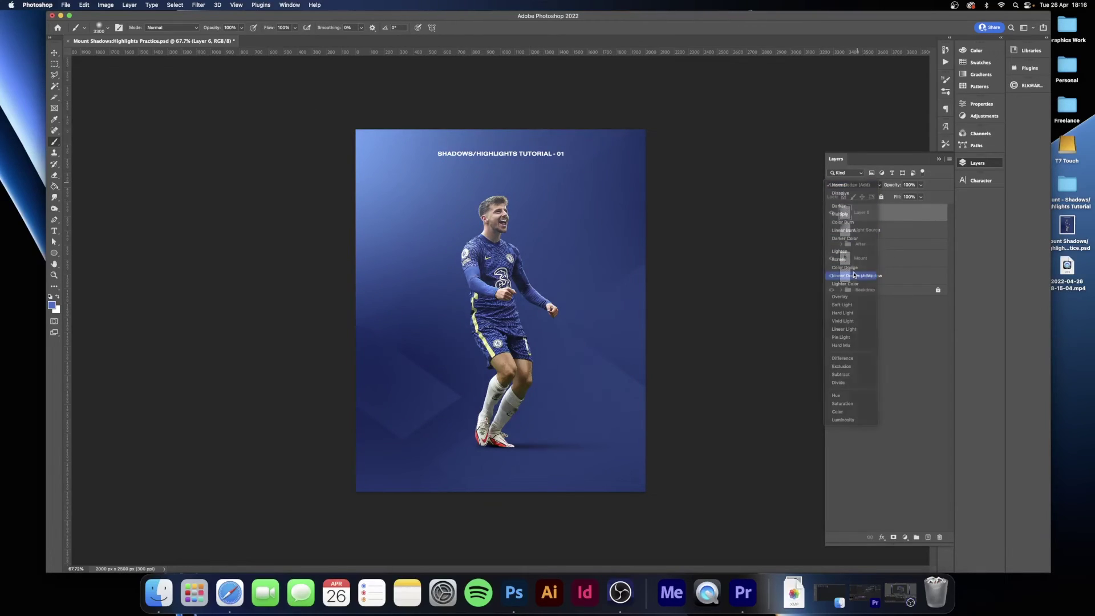
pyautogui.click(877, 231)
pyautogui.click(881, 216)
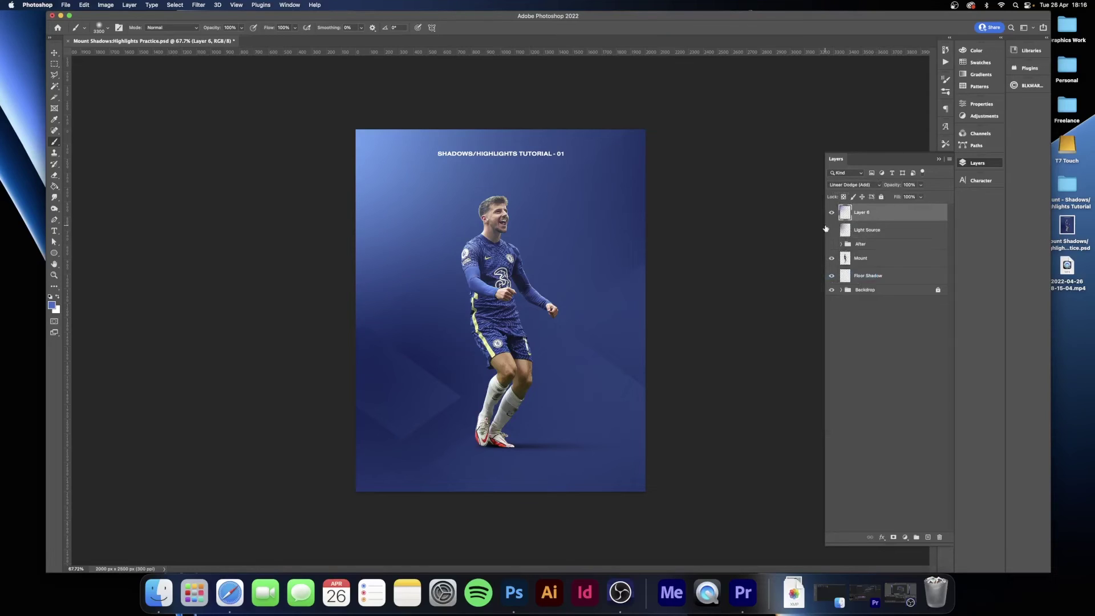
# Compare the new glow with the original Light Source layer by toggling the visibility of each
pyautogui.click(831, 229)
pyautogui.click(831, 229)
pyautogui.click(832, 212)
pyautogui.click(832, 212)
# Convert the Mount layer to a smart object
pyautogui.click(879, 261)
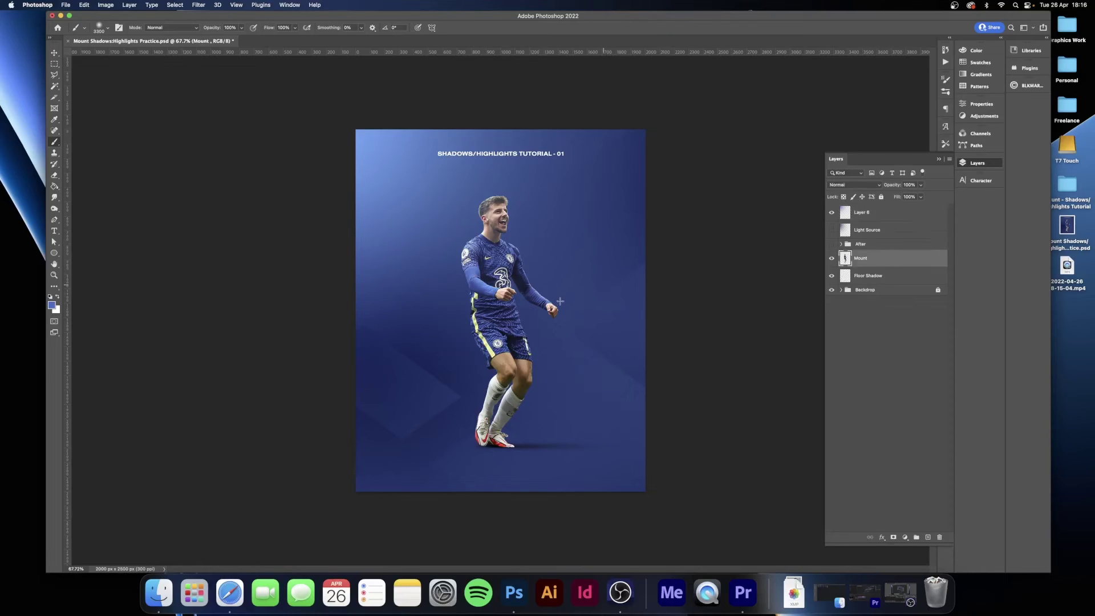
pyautogui.rightClick(864, 263)
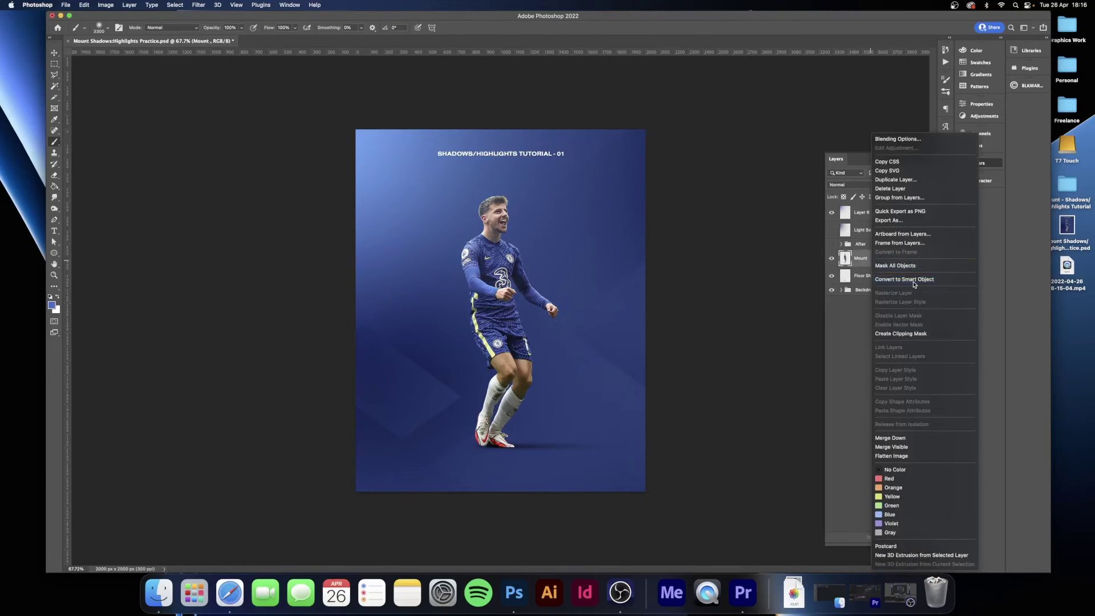
pyautogui.click(915, 282)
# Open the Camera Raw Filter on the Mount smart object and add a little sharpening to the player
pyautogui.click(198, 4)
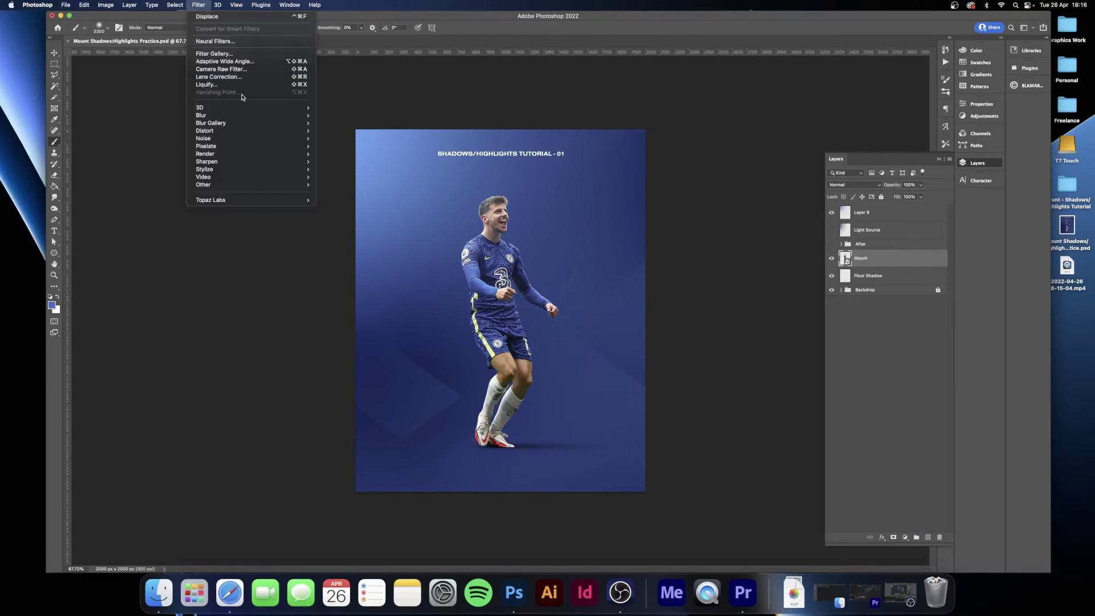
pyautogui.click(507, 179)
pyautogui.press('shift+super+a')
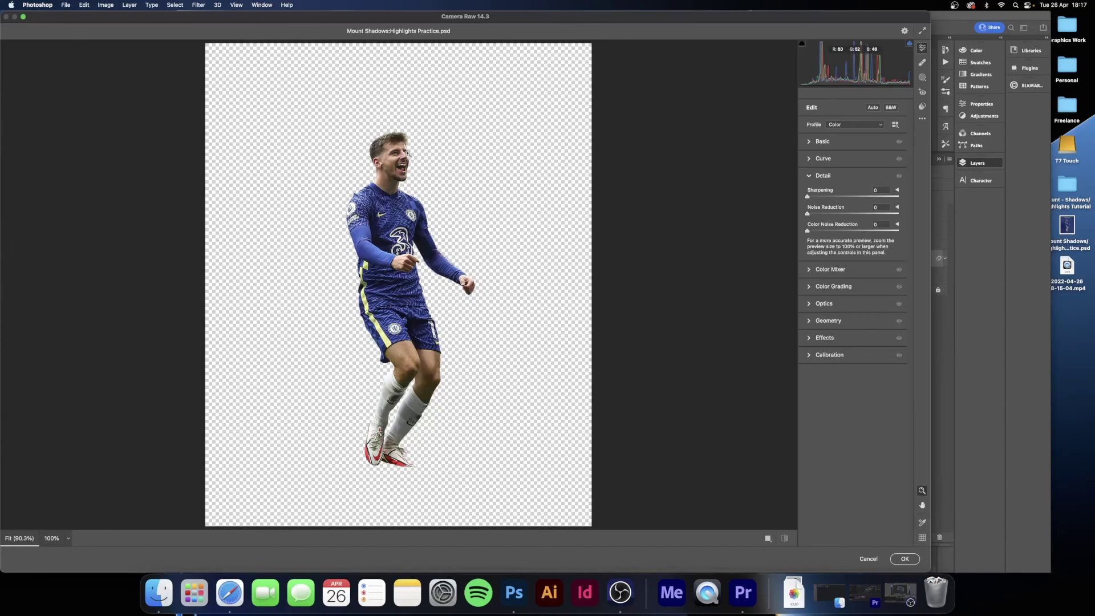
pyautogui.scroll(5, 394, 142)
pyautogui.click(814, 197)
pyautogui.click(809, 174)
# Set the player's Texture to +17 and Contrast to +9 in the Camera Raw Filter
pyautogui.click(810, 144)
pyautogui.click(862, 299)
pyautogui.click(858, 225)
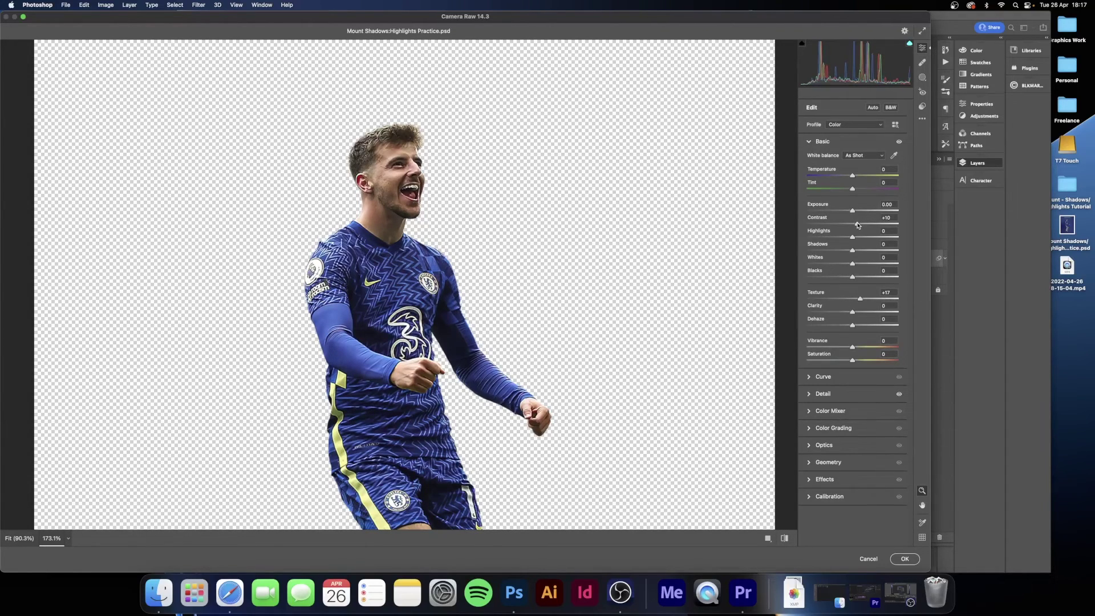
pyautogui.moveTo(858, 225); pyautogui.dragTo(857, 225)
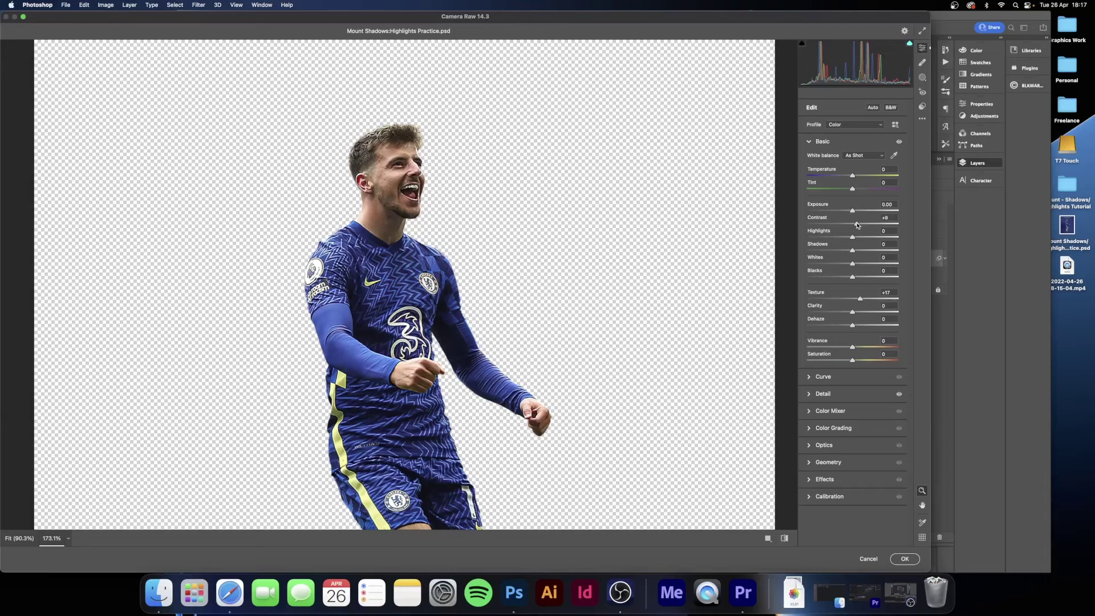
# Raise Shadows and Vibrance slightly, apply the Camera Raw Filter without rasterizing the smart object, and check its before and after
pyautogui.click(854, 250)
pyautogui.moveTo(853, 349); pyautogui.dragTo(855, 349)
pyautogui.click(905, 559)
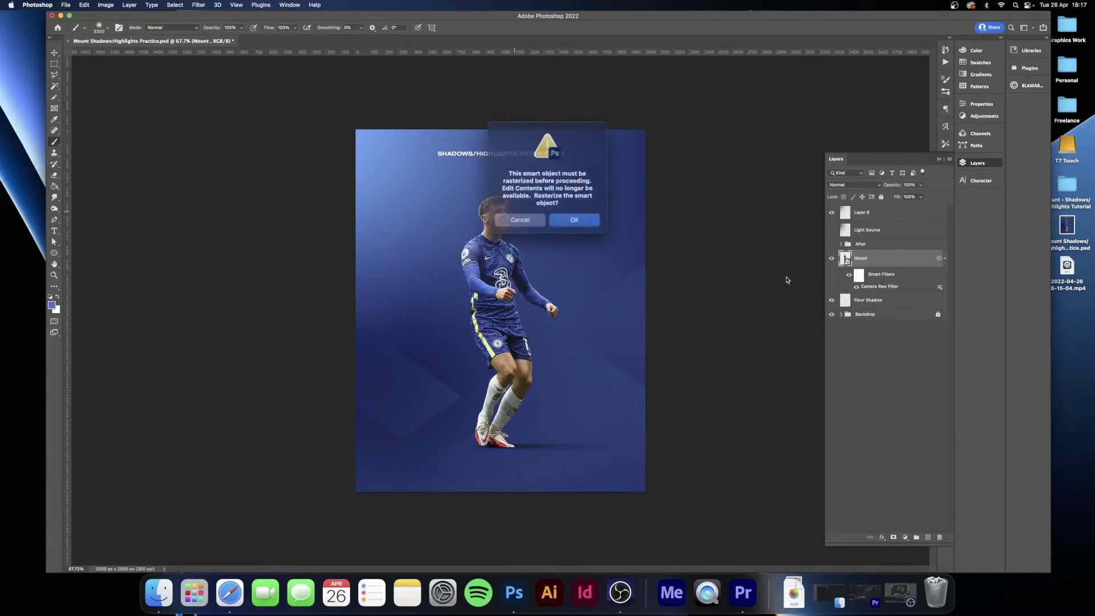
pyautogui.click(516, 219)
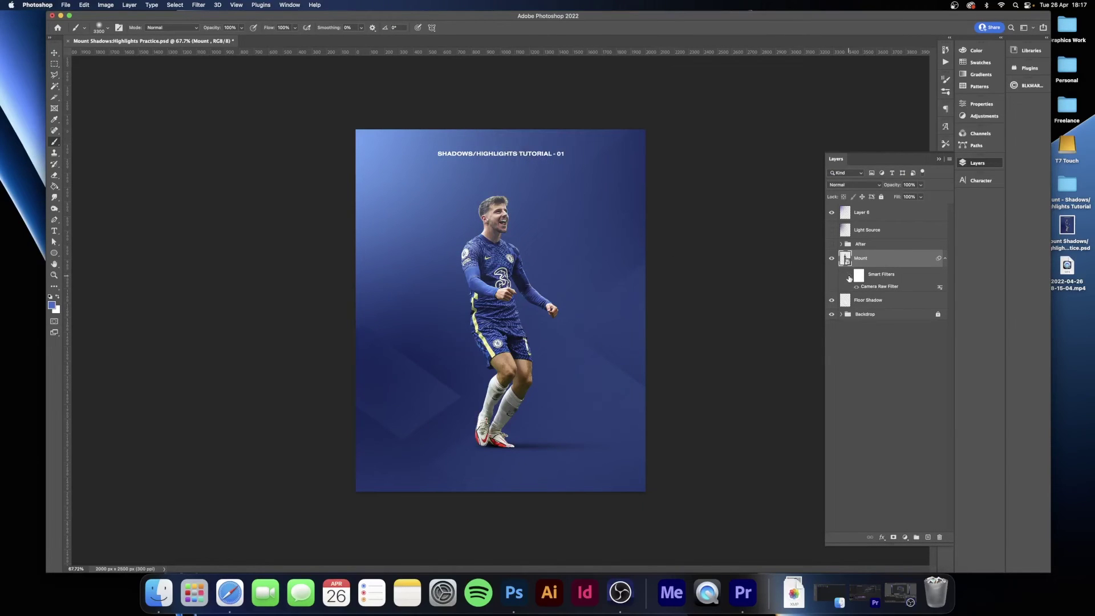
pyautogui.click(849, 275)
# Add an Exposure adjustment layer above the Mount layer and clip it to the player
pyautogui.click(905, 538)
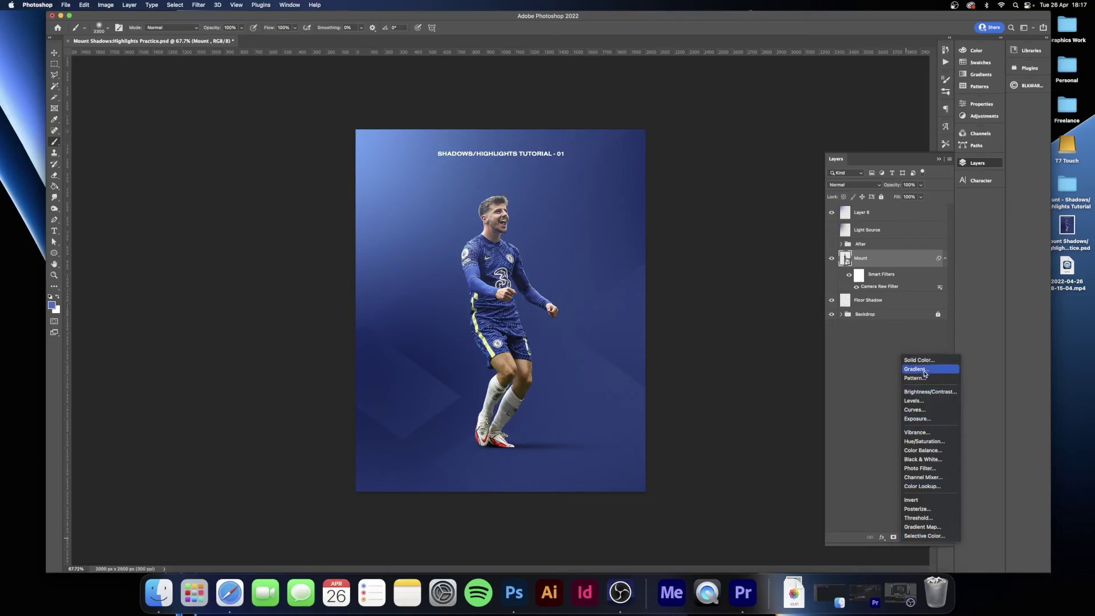
pyautogui.click(924, 424)
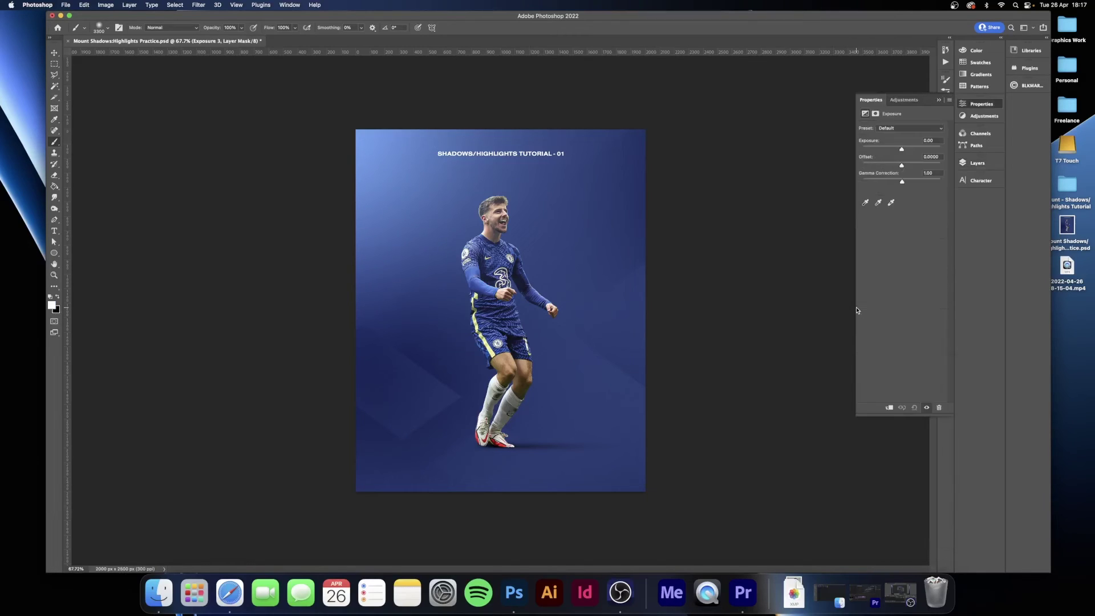
pyautogui.click(987, 163)
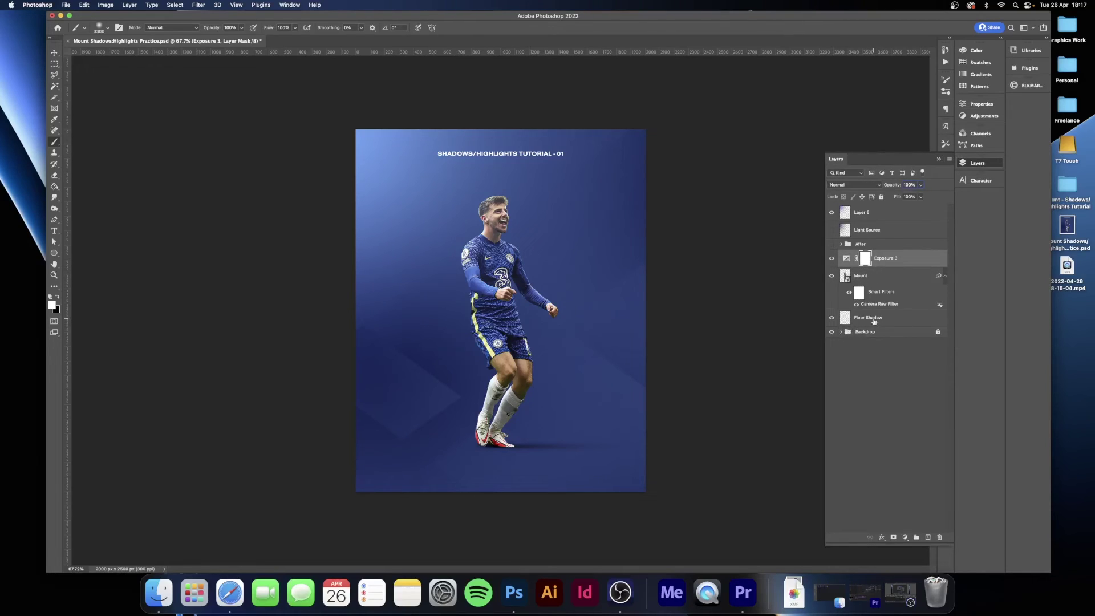
pyautogui.moveTo(874, 267); pyautogui.dragTo(876, 264)
pyautogui.keyDown('alt'); pyautogui.click(876, 267); pyautogui.keyUp('alt')
# Lower the clipped adjustment's Exposure value strongly until the player is almost a dark silhouette
pyautogui.click(853, 259)
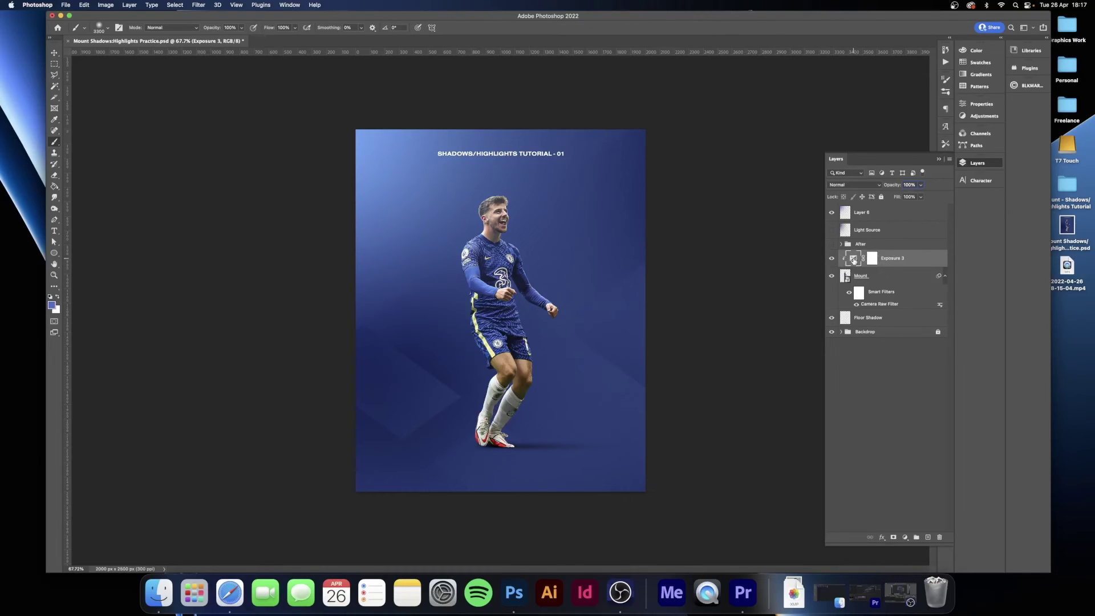
pyautogui.doubleClick(853, 260)
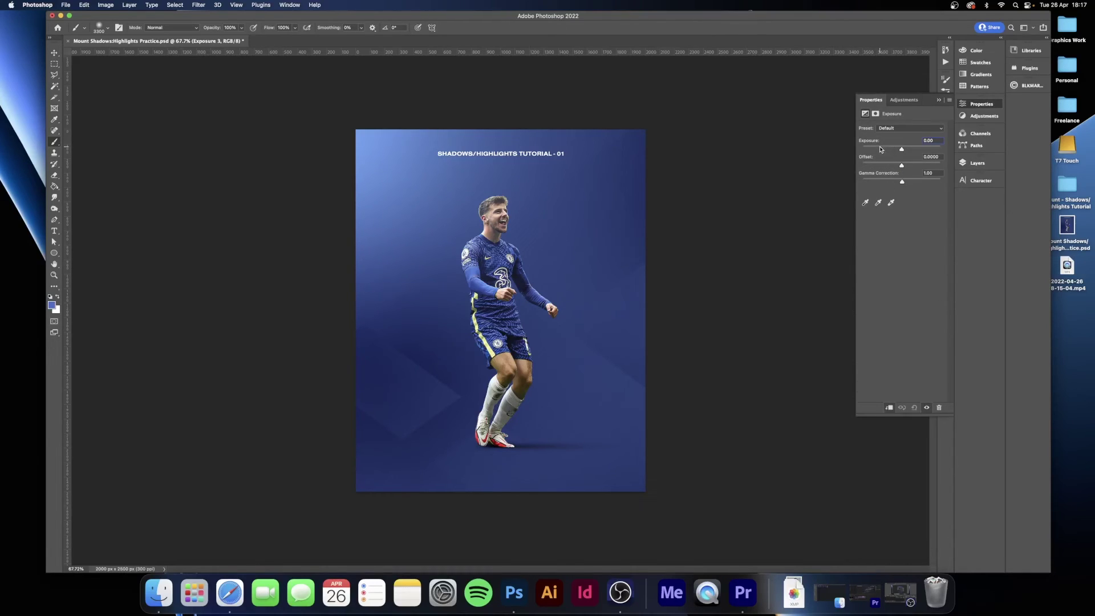
pyautogui.moveTo(900, 149); pyautogui.dragTo(876, 150)
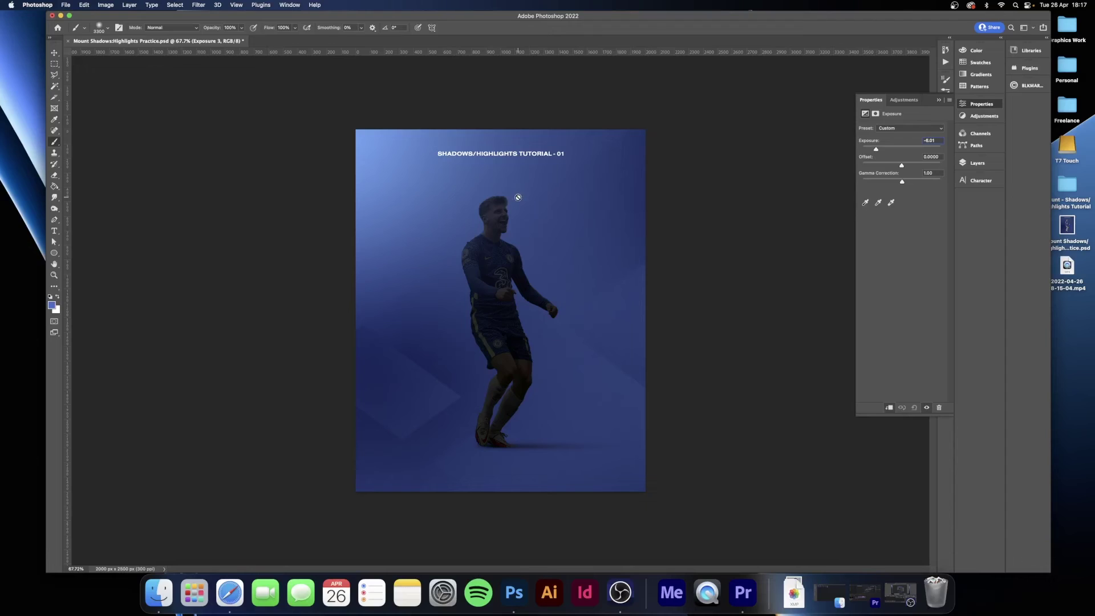
# Fill the Exposure adjustment's layer mask with black to hide the darkening
pyautogui.click(977, 163)
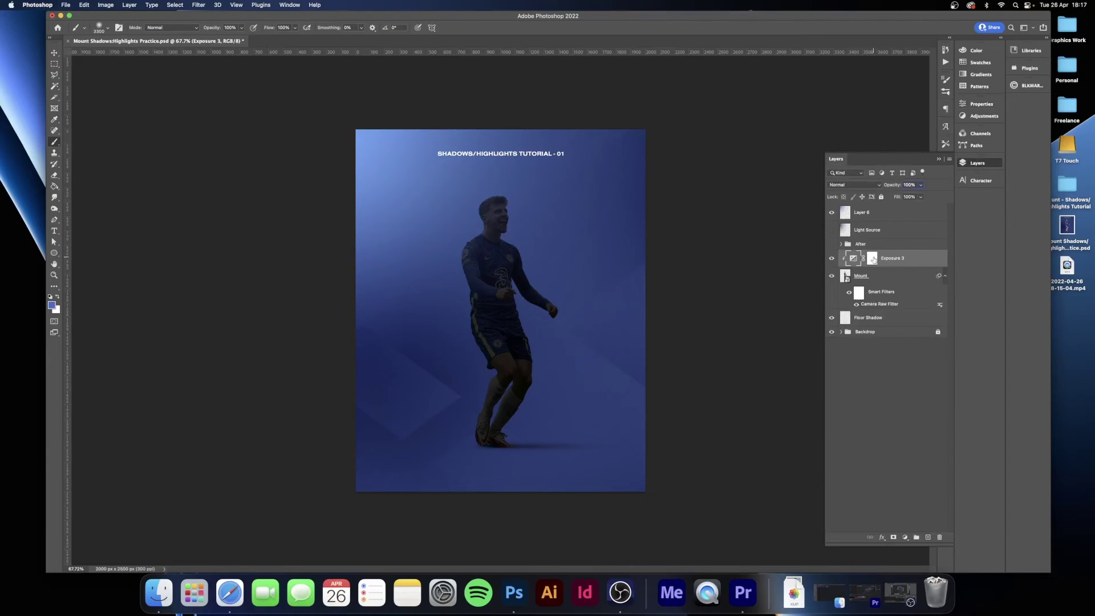
pyautogui.click(872, 260)
pyautogui.press('g')
pyautogui.press('x')
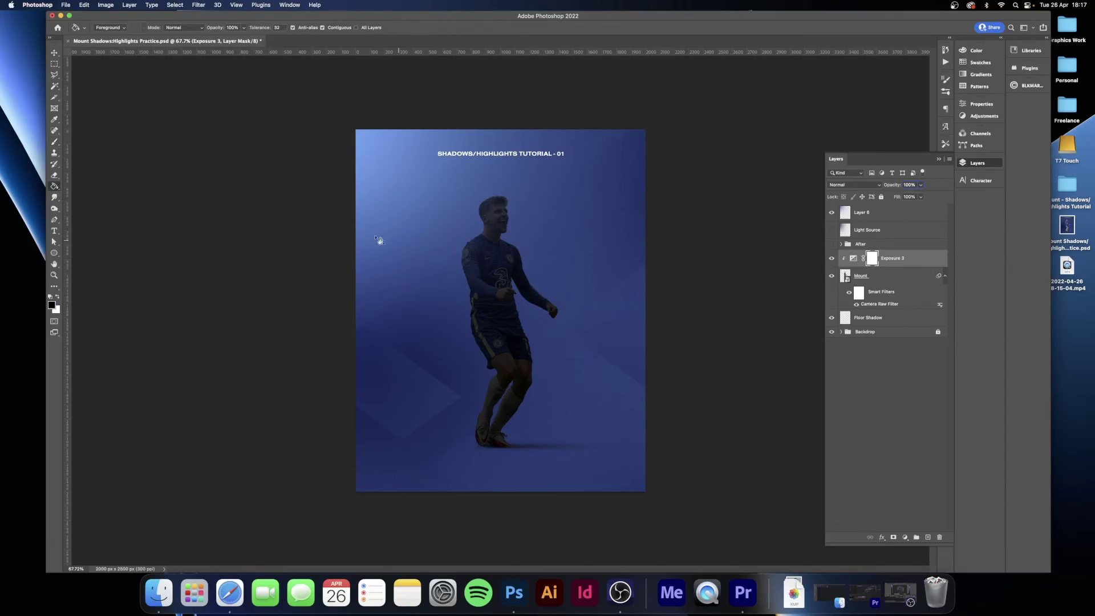
pyautogui.click(507, 283)
# Prepare a smaller brush of about 175 px with white foreground and 9% opacity for painting shadows on the Exposure mask
pyautogui.click(55, 275)
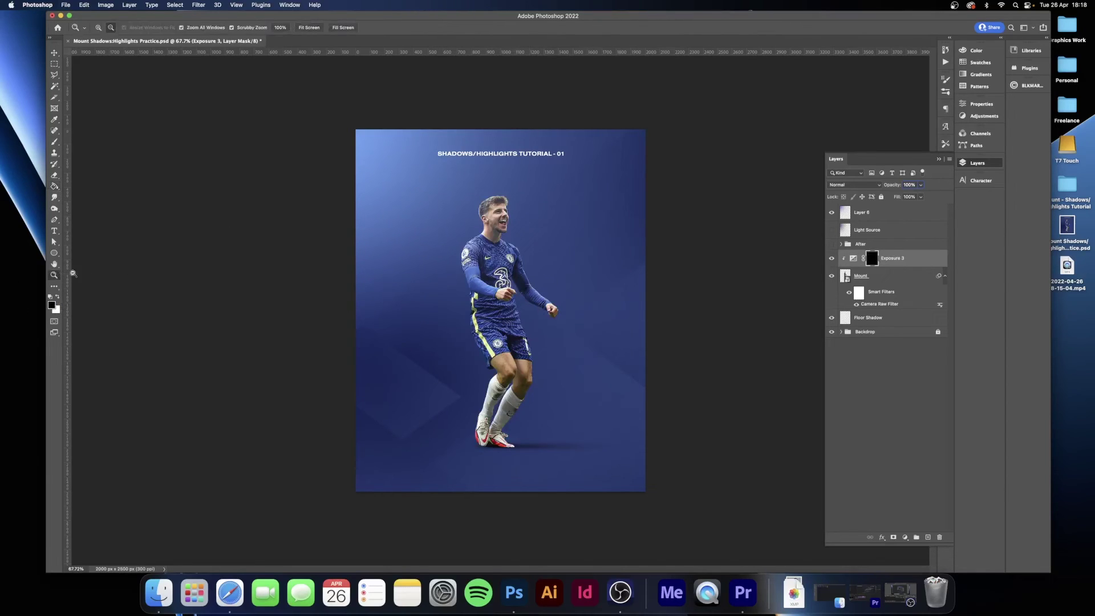
pyautogui.click(495, 228)
pyautogui.click(502, 177)
pyautogui.click(54, 144)
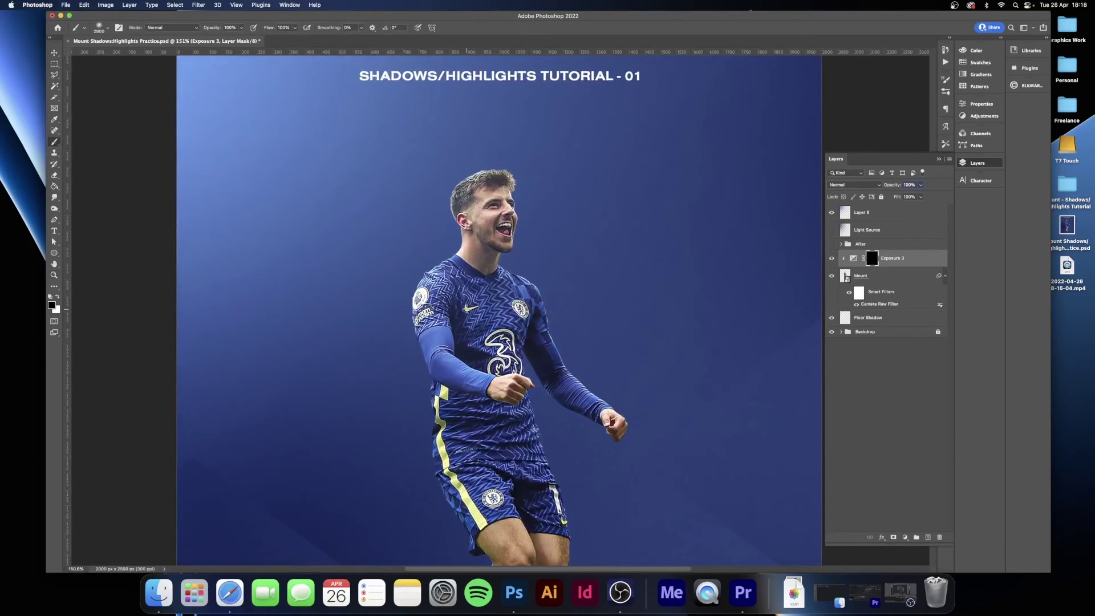
pyautogui.press('[')
pyautogui.press('[')
pyautogui.press('[')
pyautogui.press('[')
pyautogui.press('[')
pyautogui.press('[')
pyautogui.press('[')
pyautogui.press('[')
pyautogui.press('[')
pyautogui.press('[')
pyautogui.press('[')
pyautogui.press('[')
pyautogui.press('[')
pyautogui.click(58, 297)
pyautogui.moveTo(209, 28); pyautogui.dragTo(172, 57)
pyautogui.scroll(-5, 436, 207)
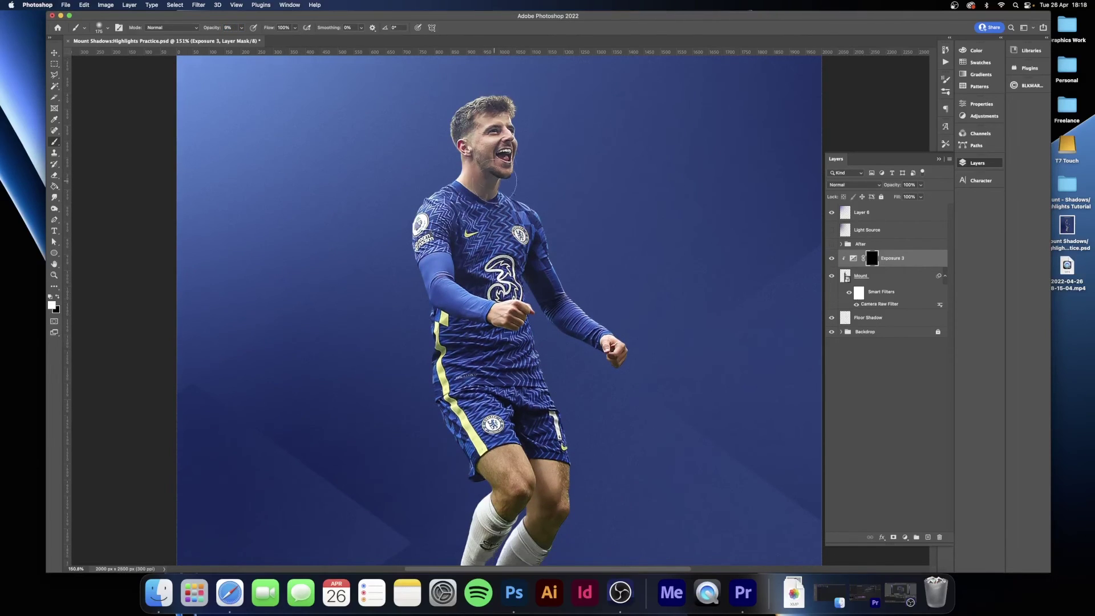
pyautogui.scroll(-2, 474, 228)
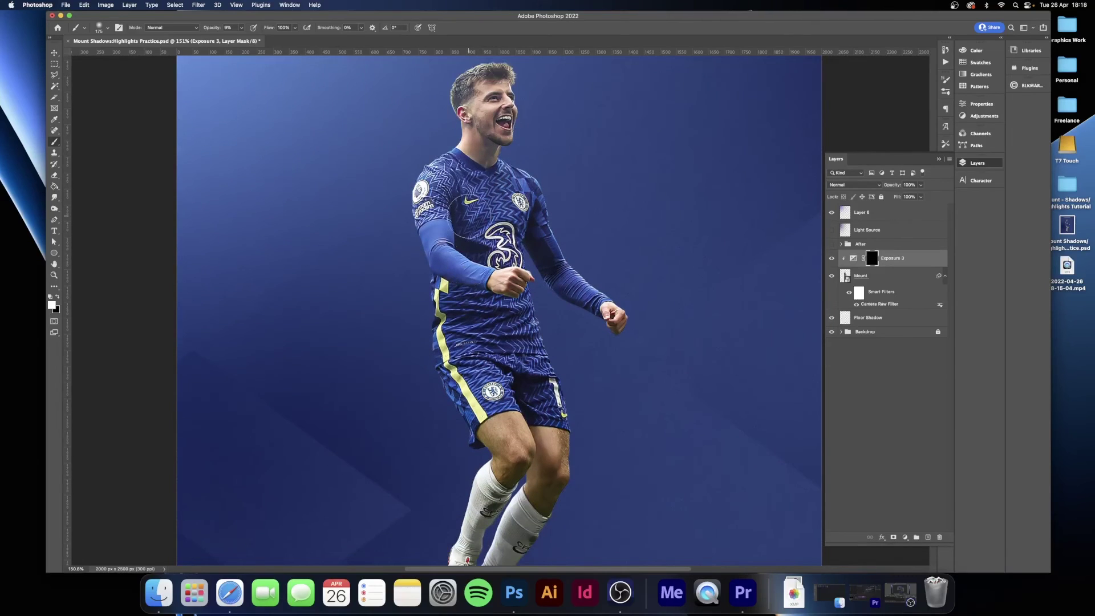
# Paint faint shadows on the Exposure mask over the shirt's chest and shoulder, varying between smaller brush sizes
pyautogui.press('[')
pyautogui.press('[')
pyautogui.press('[')
pyautogui.press('[')
pyautogui.press('[')
pyautogui.press('[')
pyautogui.press('[')
pyautogui.press('[')
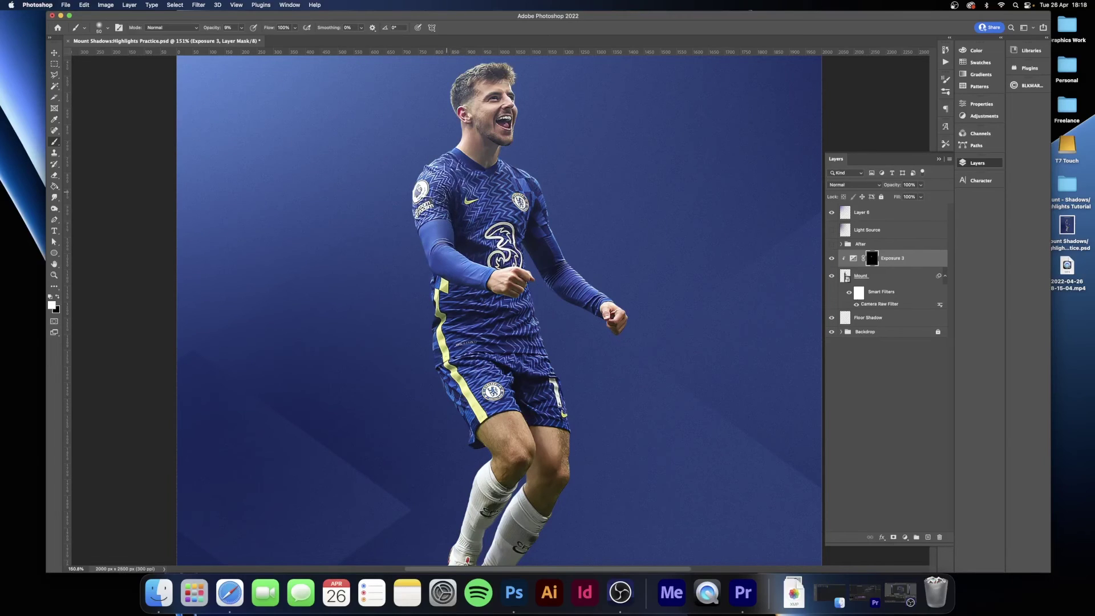
pyautogui.press(']')
pyautogui.press(']')
pyautogui.press(']')
pyautogui.press(']')
pyautogui.press(']')
# Build up soft shading on the Exposure mask over the player's near sleeve and chest with a larger brush
pyautogui.scroll(3, 479, 222)
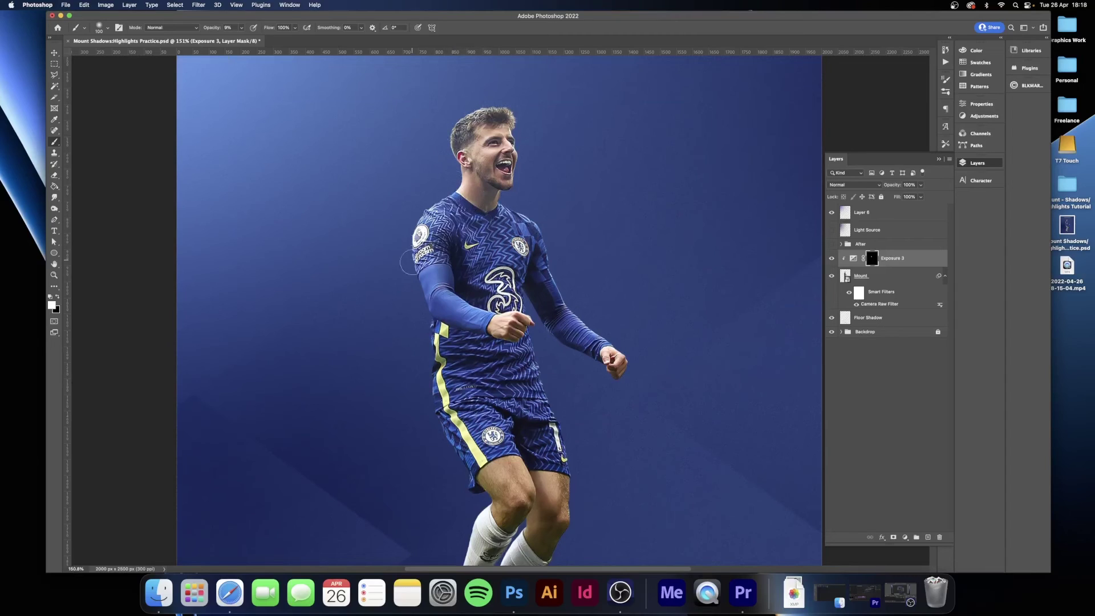
pyautogui.press(']')
pyautogui.press(']')
pyautogui.press(']')
pyautogui.press('[')
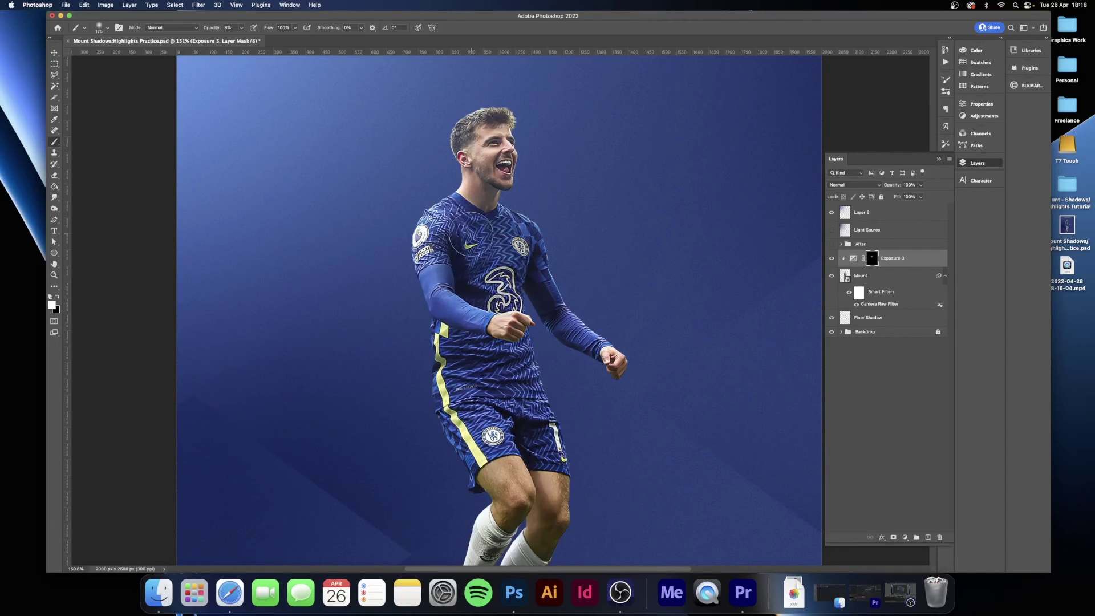
# Paint faint shadows on the Exposure mask over the player's neck and the shaded side of his head, varying the brush size
pyautogui.press('[')
pyautogui.press('[')
pyautogui.press('[')
pyautogui.press('[')
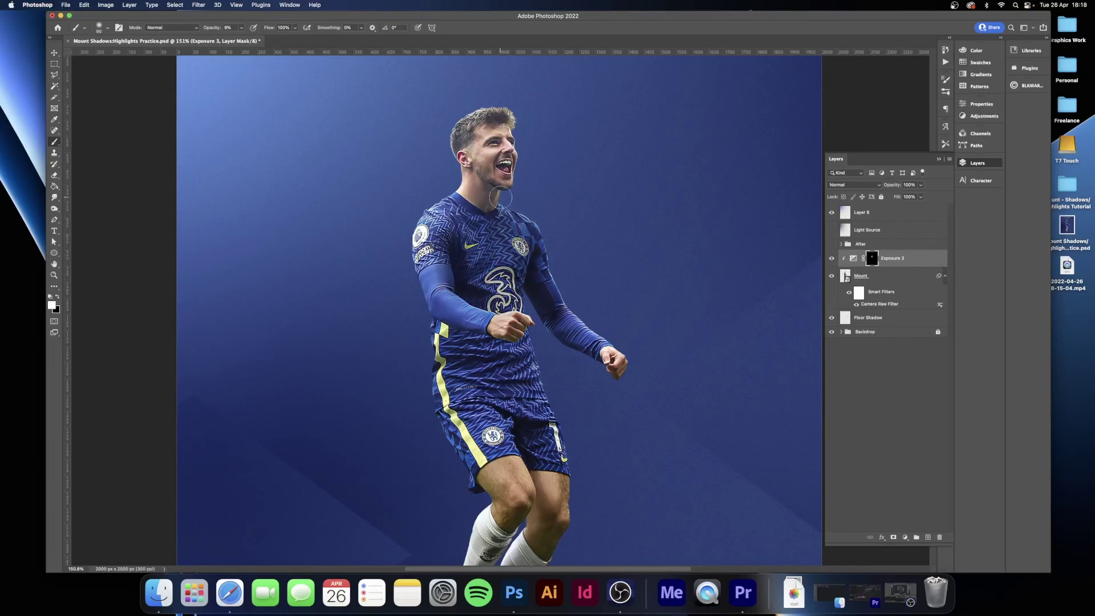
pyautogui.press(']')
pyautogui.press(']')
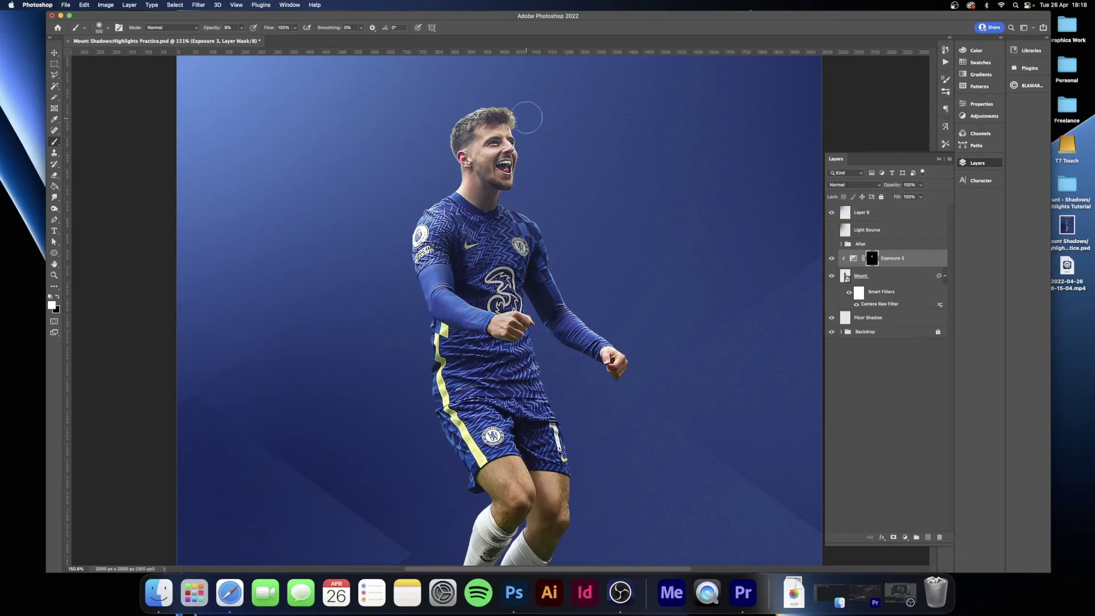
pyautogui.press(']')
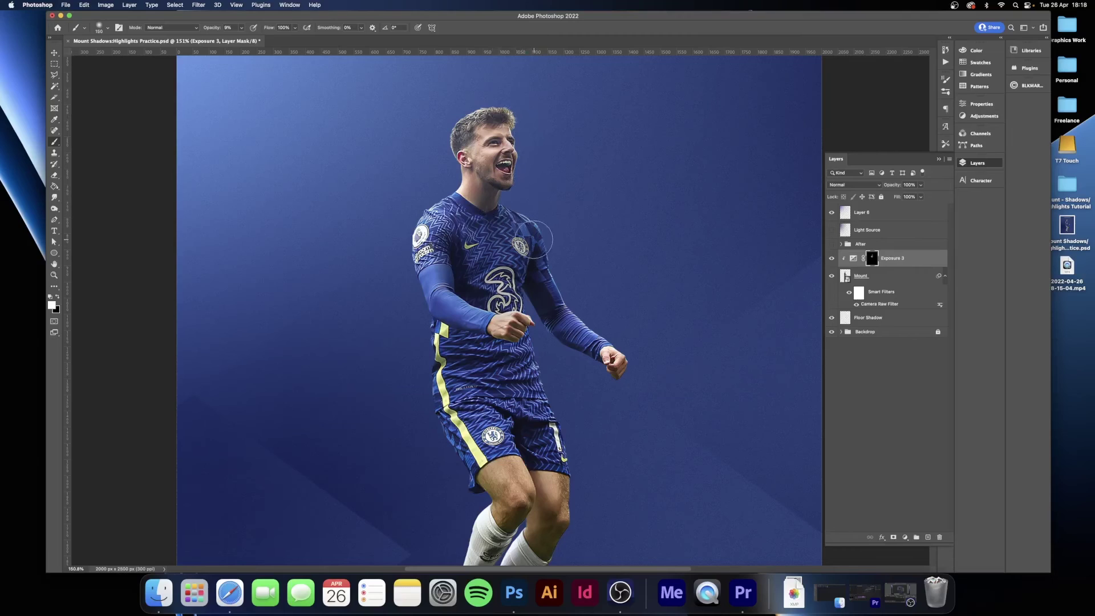
# Shade the far side of the shirt, the far arm and the hand on the Exposure mask with a smaller brush
pyautogui.press('[')
pyautogui.press('[')
pyautogui.press('[')
pyautogui.press('[')
pyautogui.press('[')
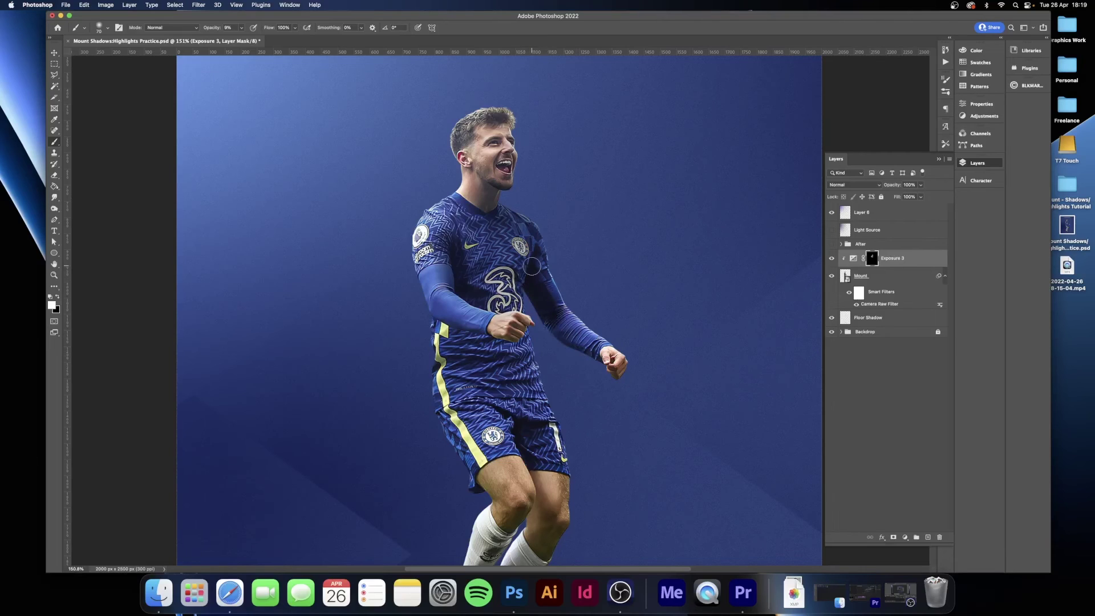
pyautogui.scroll(-3, 527, 286)
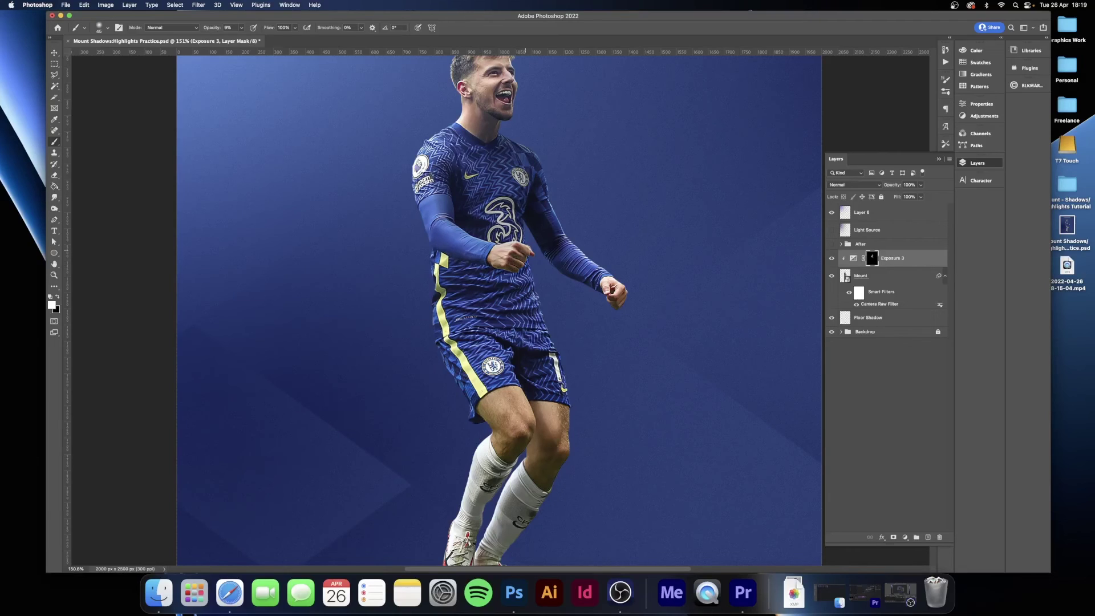
pyautogui.scroll(-1, 631, 311)
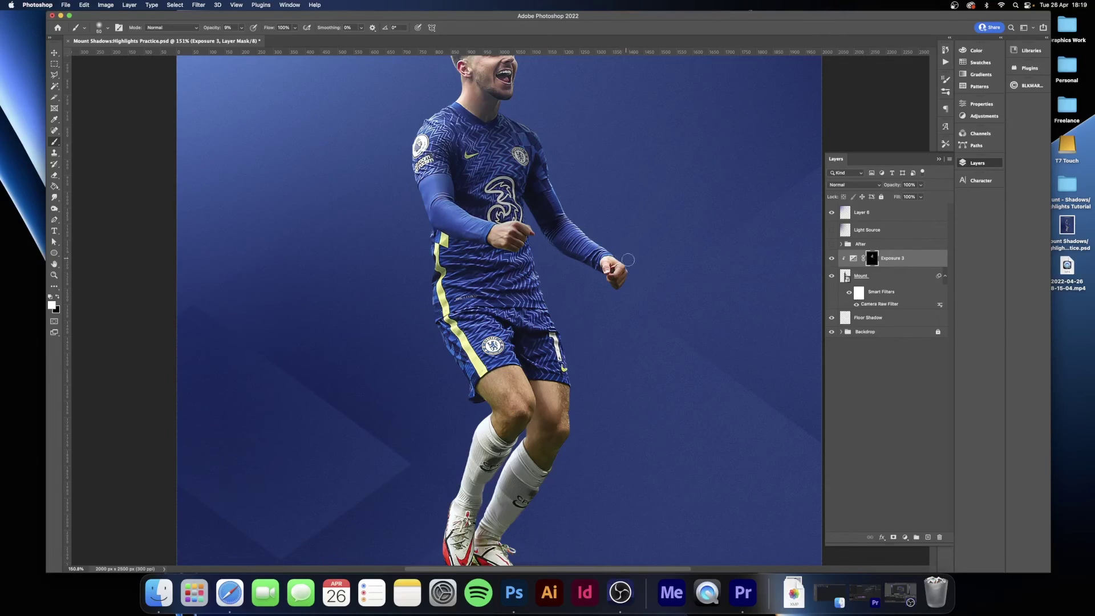
# Paint soft shadows on the Exposure mask over the shorts, starting with a large brush and finishing with a smaller one
pyautogui.scroll(-2, 633, 286)
pyautogui.press(']')
pyautogui.press(']')
pyautogui.press(']')
pyautogui.press(']')
pyautogui.press(']')
pyautogui.press(']')
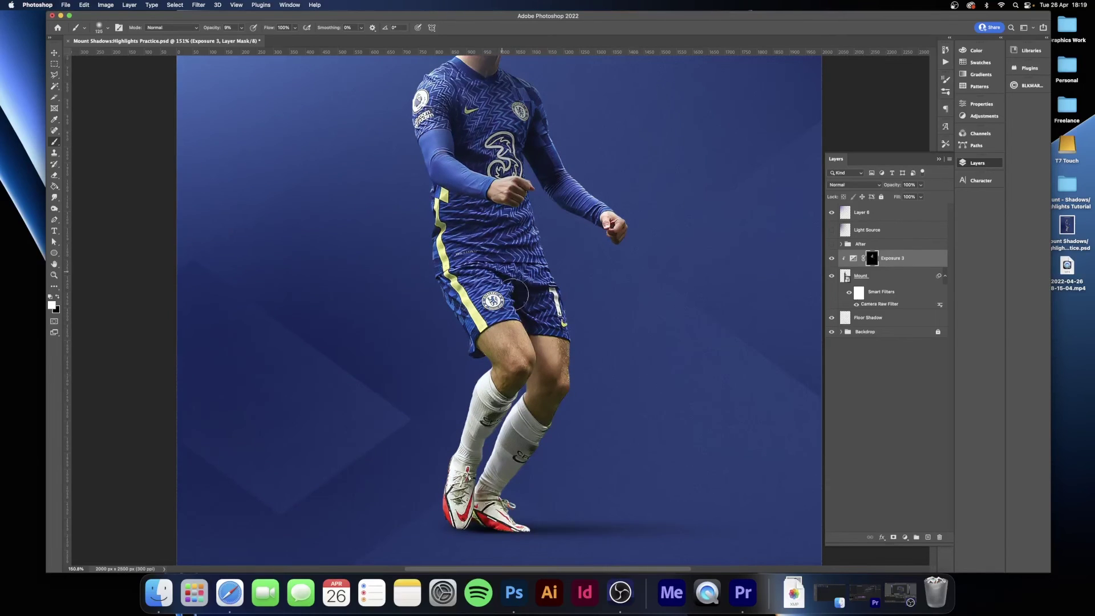
pyautogui.press('[')
pyautogui.press('[')
pyautogui.press('[')
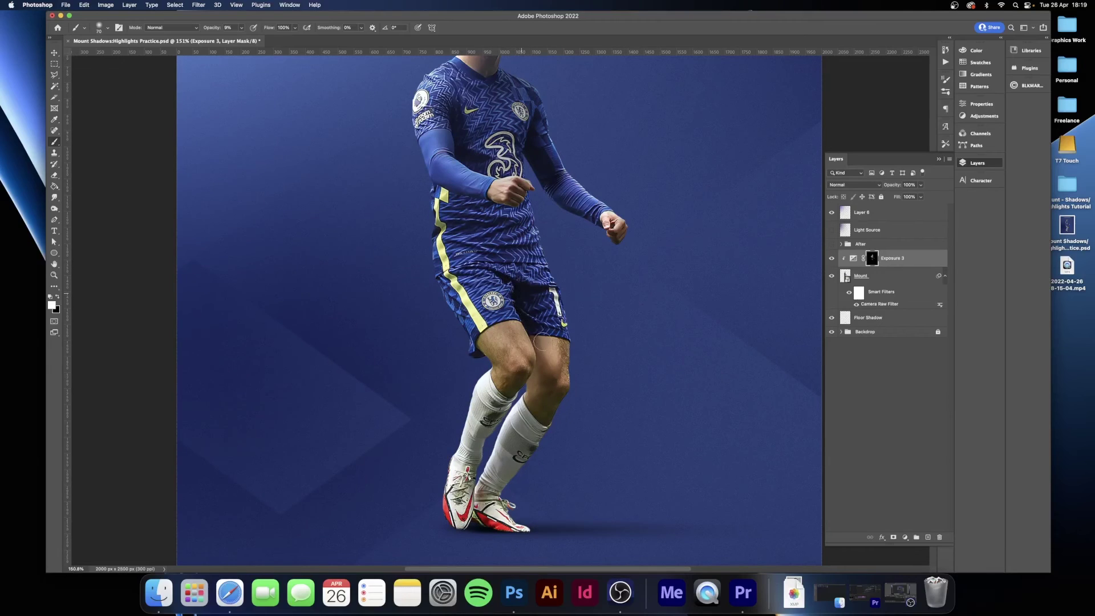
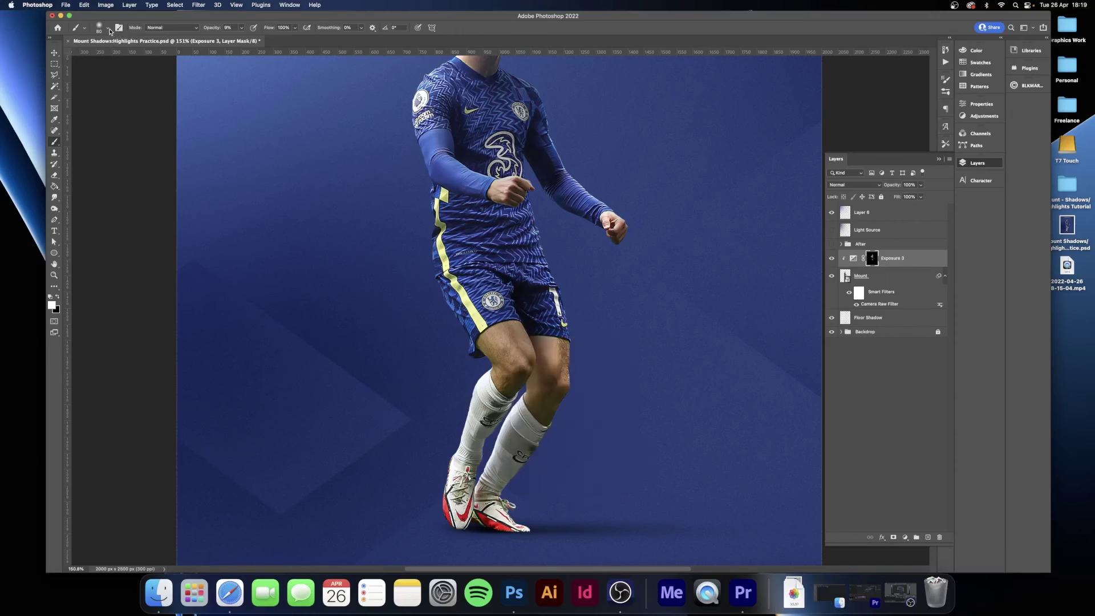
# Shade the socks and the back boot on the Exposure mask with a brush reduced to about 70 px
pyautogui.write('70')
pyautogui.press('Return')
pyautogui.press('[')
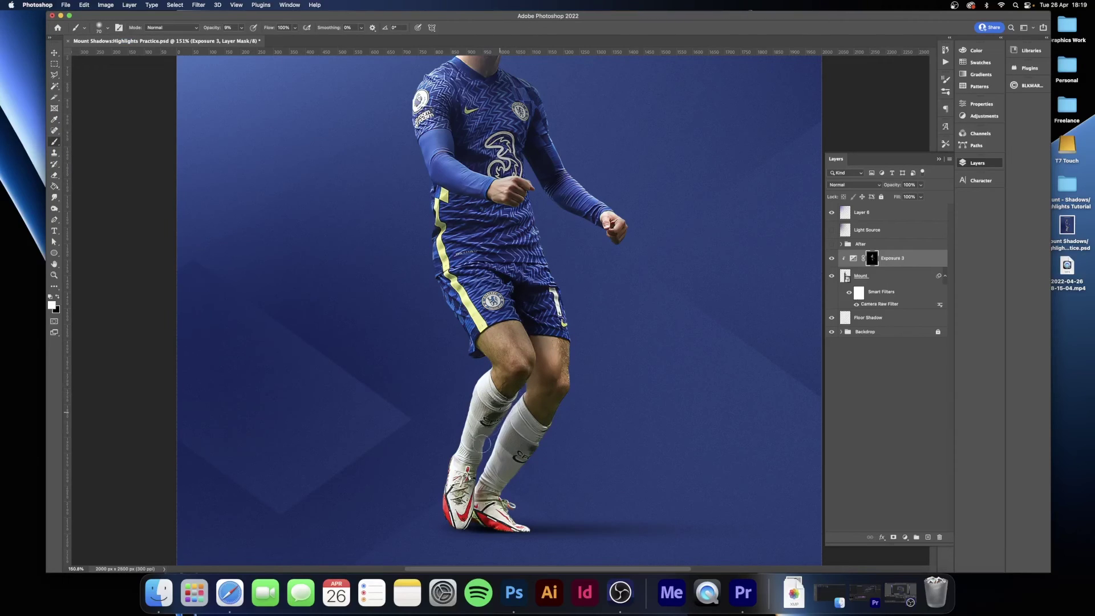
pyautogui.scroll(-1, 490, 433)
pyautogui.moveTo(469, 480); pyautogui.dragTo(465, 502)
# Build up shading on the Exposure mask over the waist, far leg and boots, using larger and smaller brush sizes
pyautogui.press(']')
pyautogui.press(']')
pyautogui.press(']')
pyautogui.press(']')
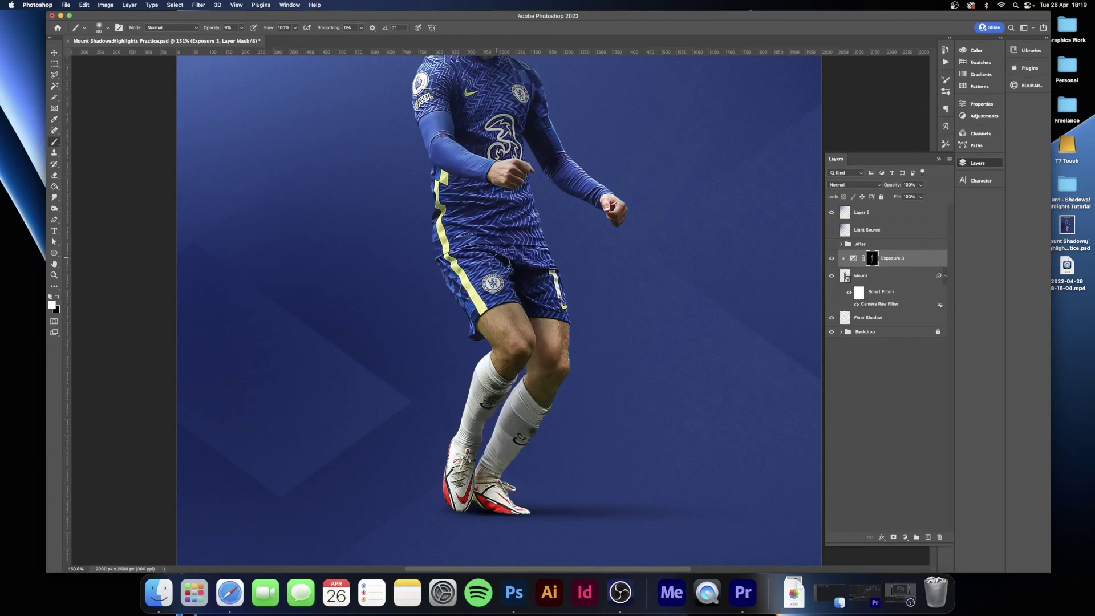
pyautogui.scroll(3, 522, 353)
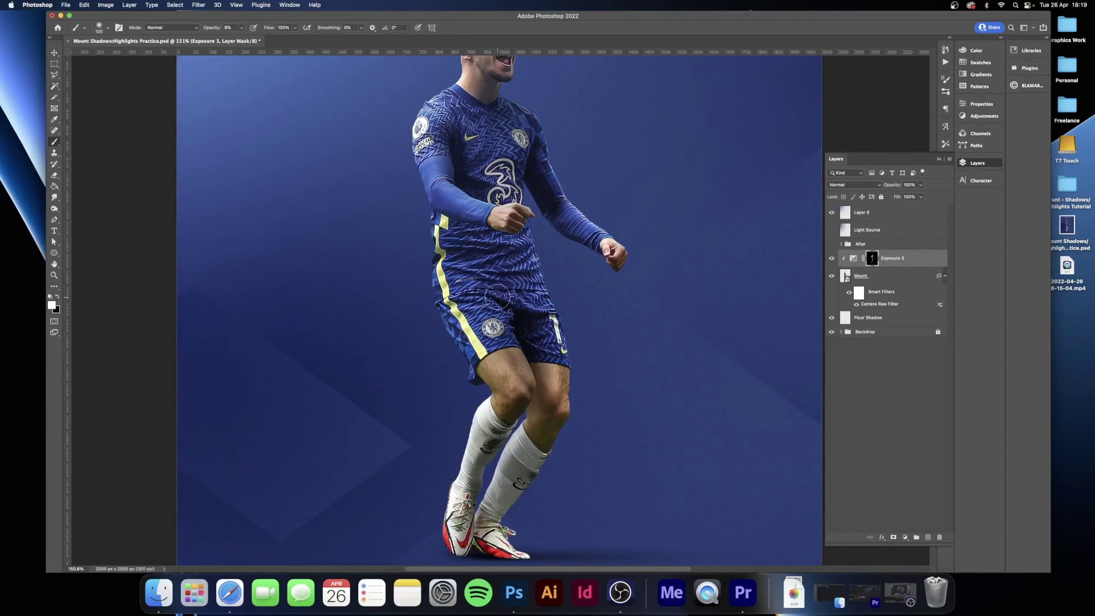
pyautogui.scroll(-3, 573, 430)
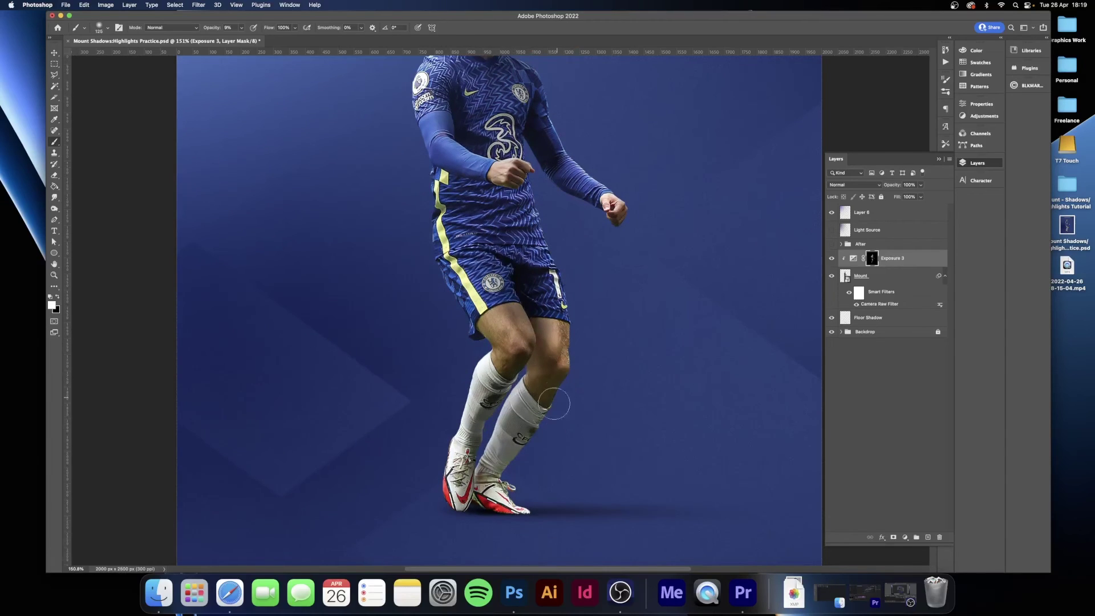
pyautogui.press('[')
pyautogui.press('[')
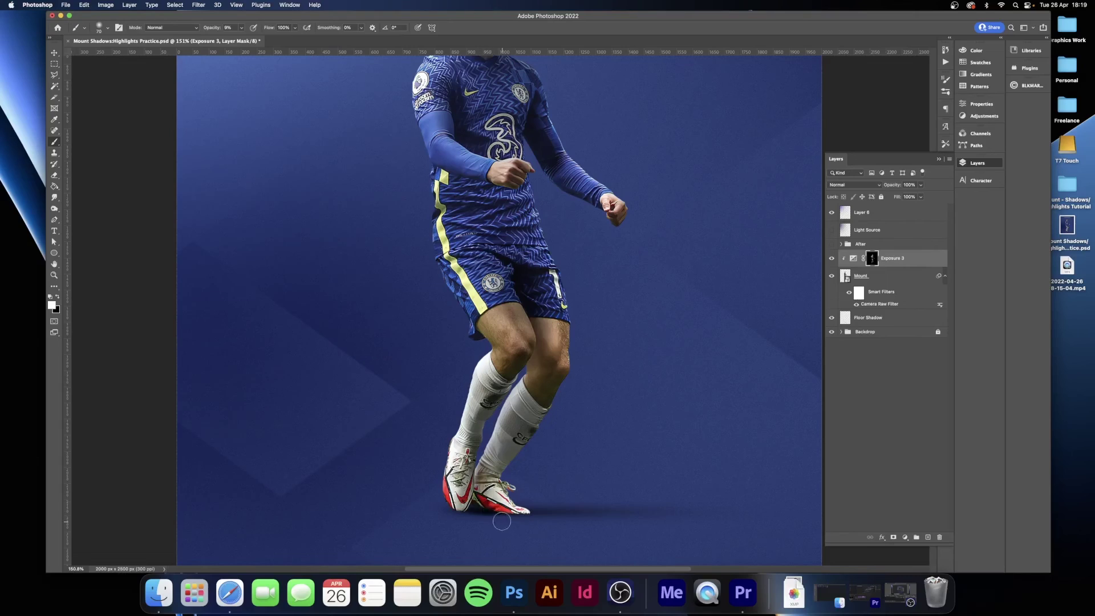
# Choose the Soft Round brush from the General Brushes presets
pyautogui.click(107, 29)
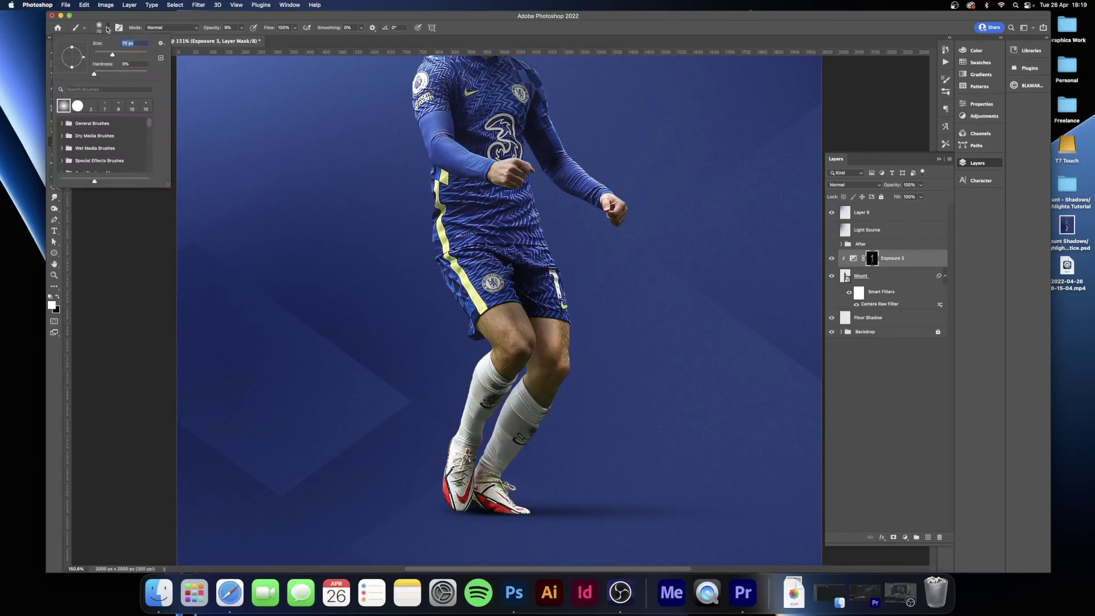
pyautogui.click(62, 123)
pyautogui.click(105, 145)
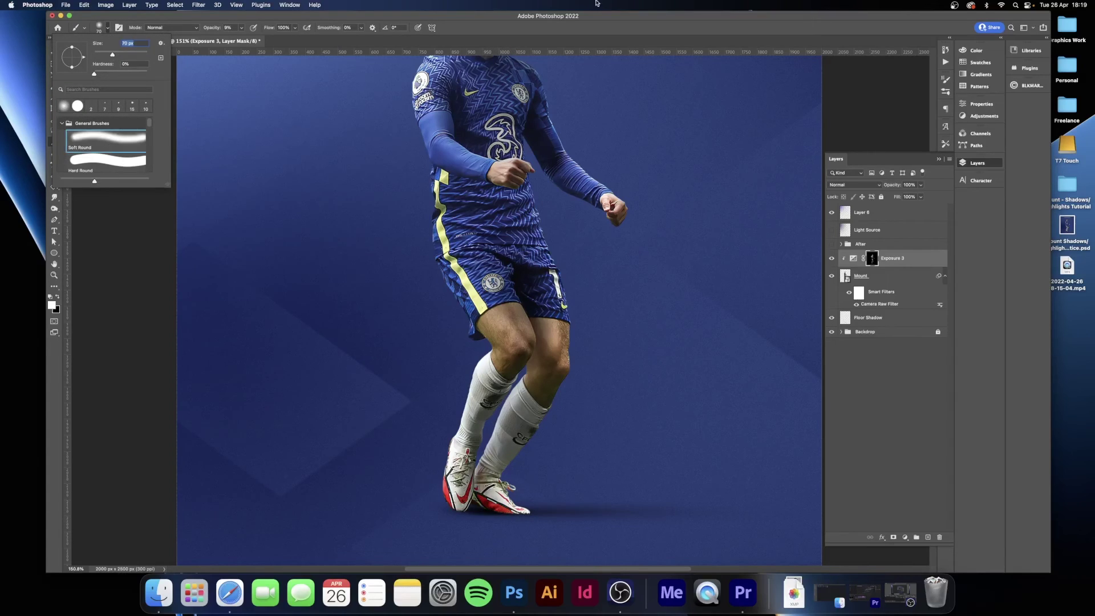
pyautogui.press('Return')
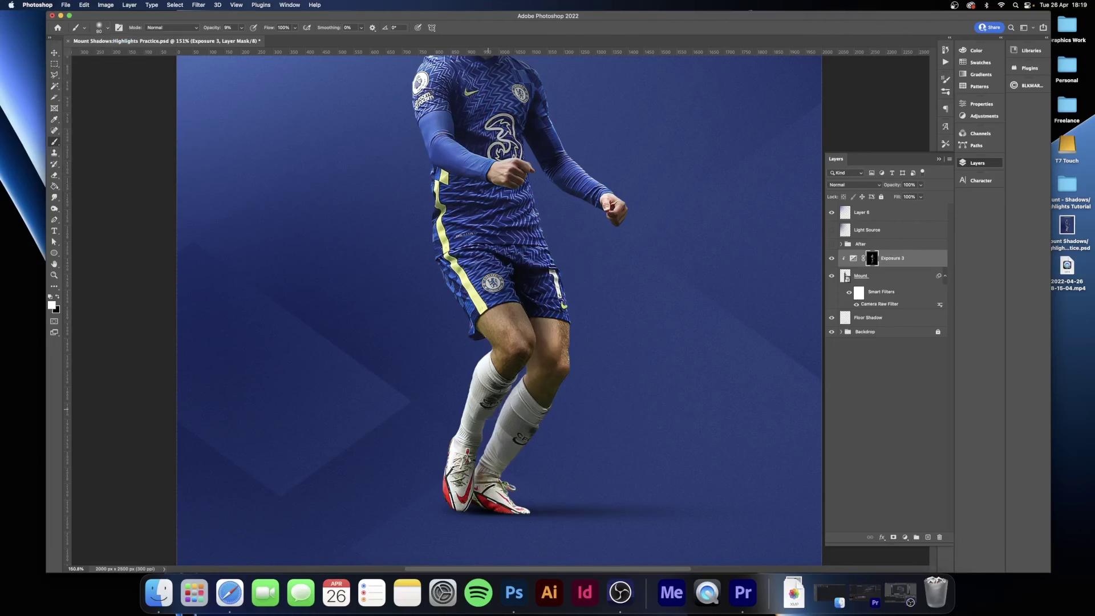
# Deepen the shadows on the Exposure mask over the boots, socks and the shaded side of the far thigh
pyautogui.scroll(-1, 482, 422)
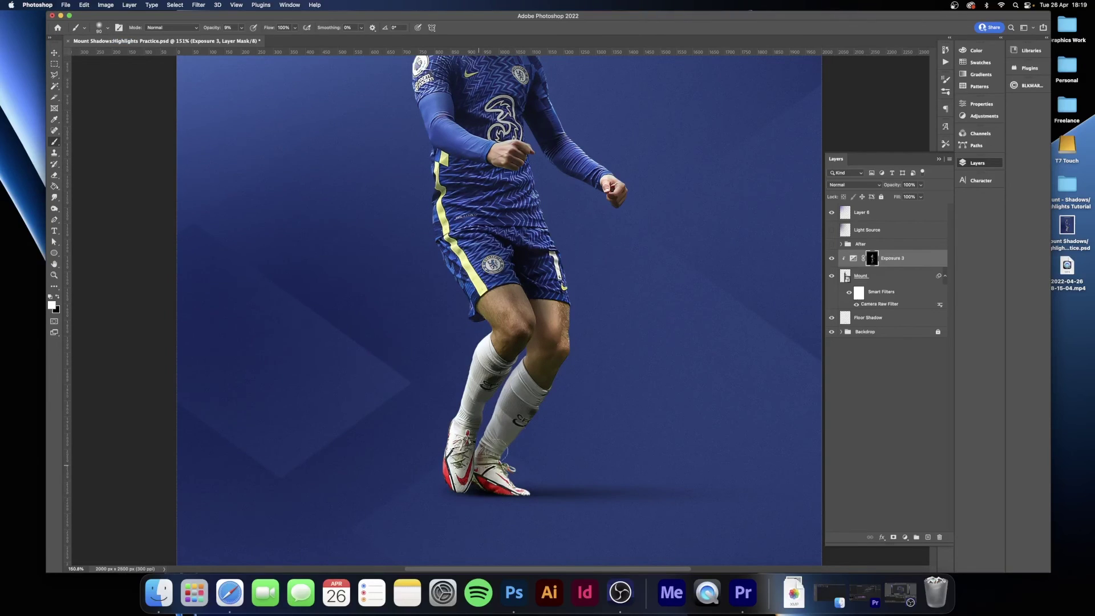
pyautogui.scroll(2, 505, 450)
pyautogui.press(']')
pyautogui.press(']')
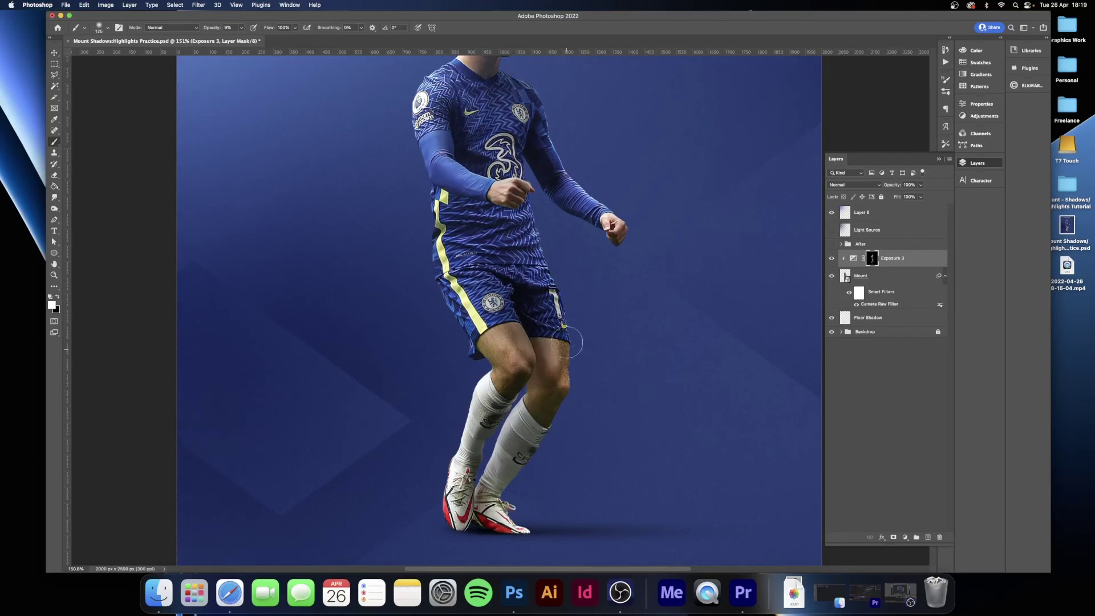
pyautogui.scroll(-3, 540, 464)
pyautogui.press('[')
pyautogui.press('[')
pyautogui.press('[')
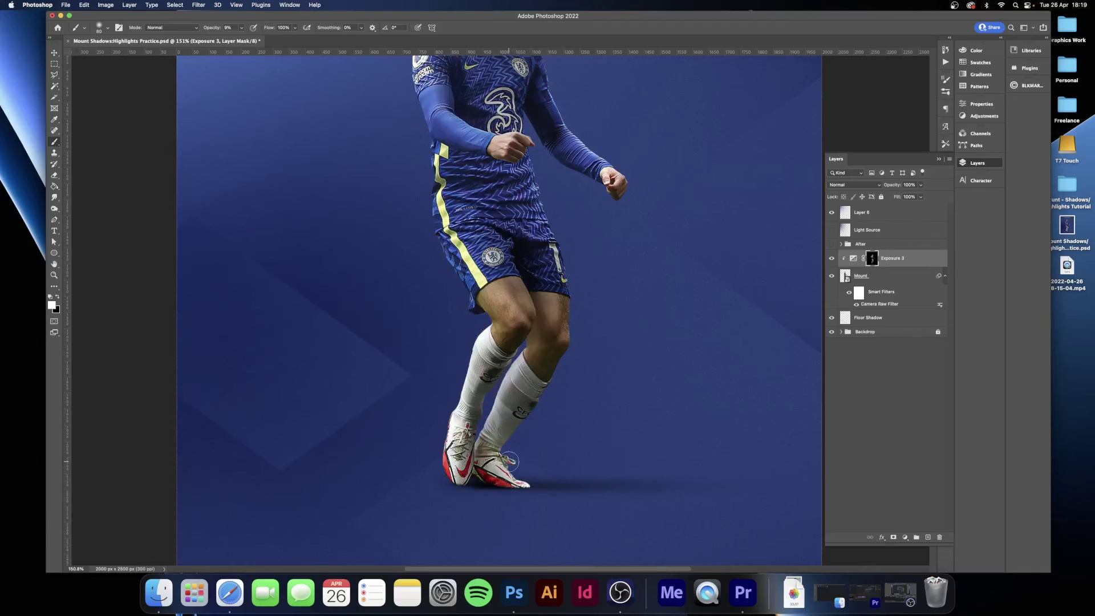
# Refine the shading on the Exposure mask over the shirt's torso and near arm with varying brush sizes
pyautogui.press(']')
pyautogui.press(']')
pyautogui.scroll(7, 524, 433)
pyautogui.press(']')
pyautogui.press('[')
pyautogui.press('[')
pyautogui.press('[')
pyautogui.press('[')
pyautogui.press('[')
pyautogui.press('[')
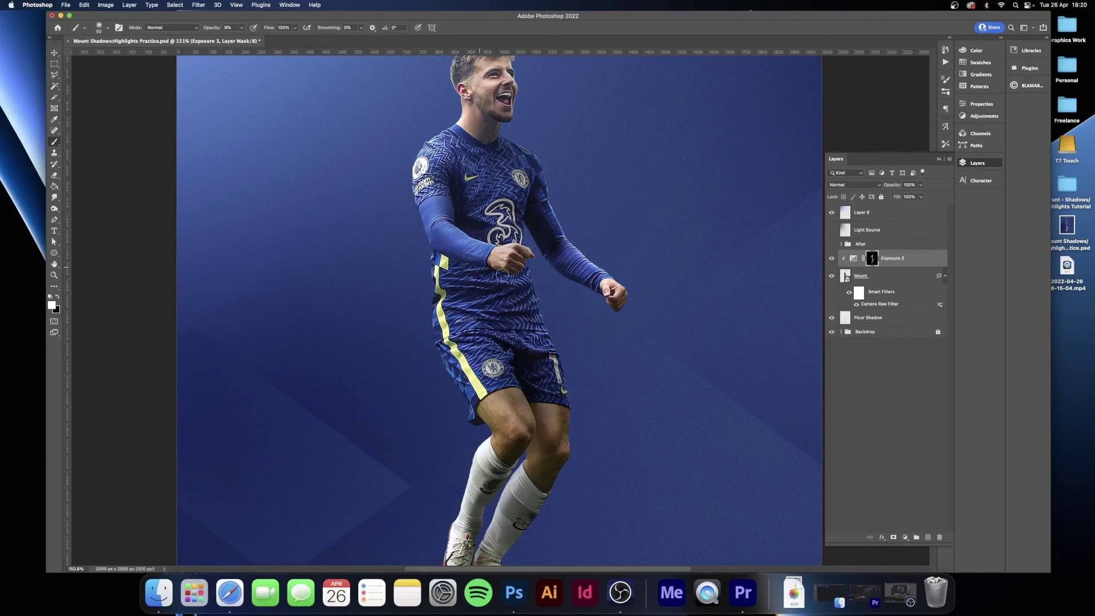
pyautogui.press(']')
pyautogui.press(']')
pyautogui.press(']')
# Compare the whole poster with and without the painted shadows by toggling the Exposure layer's visibility
pyautogui.click(54, 274)
pyautogui.moveTo(465, 281); pyautogui.dragTo(504, 297)
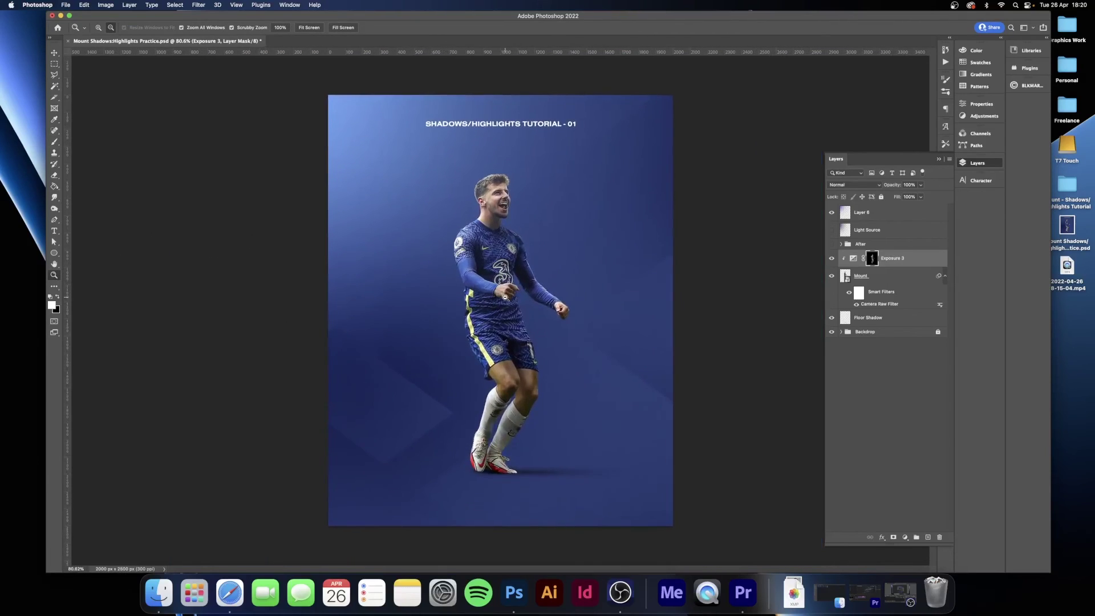
pyautogui.click(830, 261)
pyautogui.click(832, 260)
pyautogui.click(832, 260)
pyautogui.click(832, 260)
pyautogui.click(832, 261)
pyautogui.click(833, 261)
# Add a second Exposure adjustment above the Mount cutout layer and set its exposure to +3.87 for the highlights
pyautogui.click(912, 277)
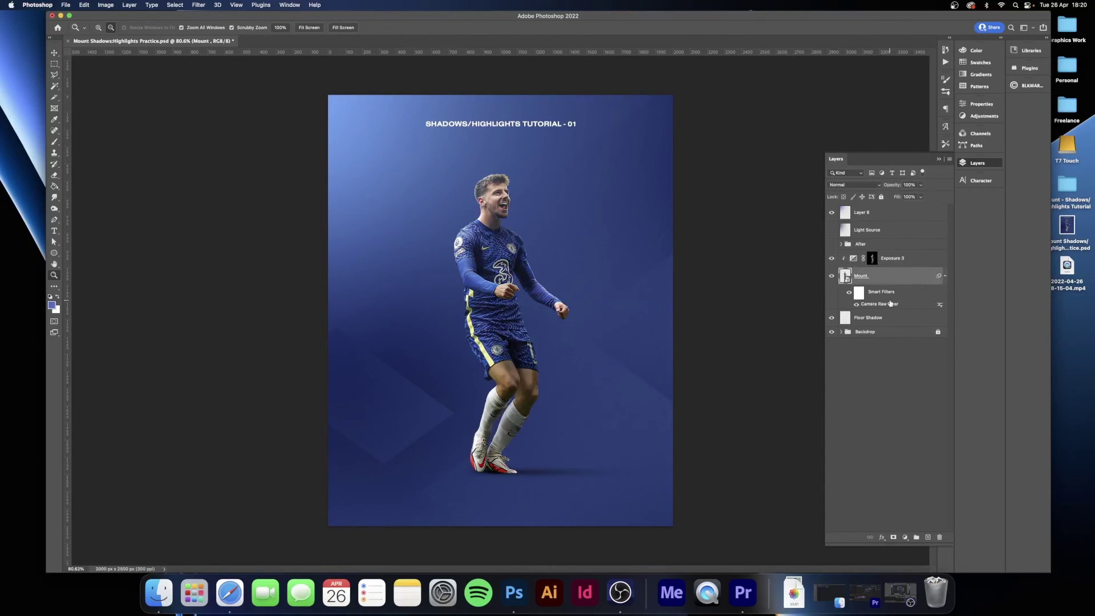
pyautogui.click(907, 537)
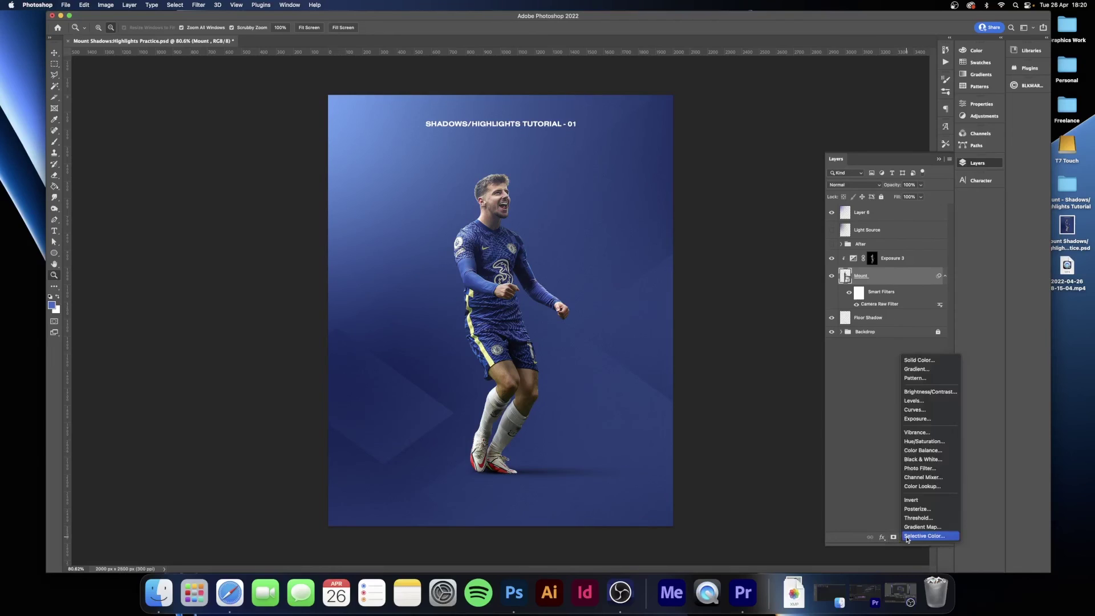
pyautogui.click(918, 419)
pyautogui.moveTo(904, 151); pyautogui.dragTo(925, 150)
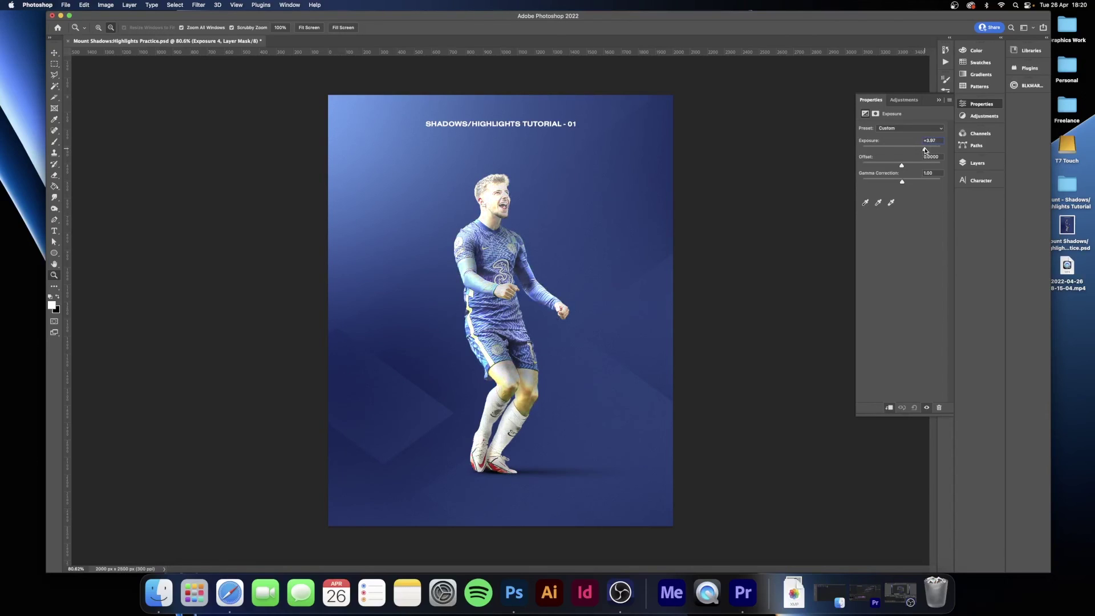
# Fill the new Exposure adjustment's mask with black and move that layer above the shadow Exposure layer
pyautogui.click(55, 186)
pyautogui.press('x')
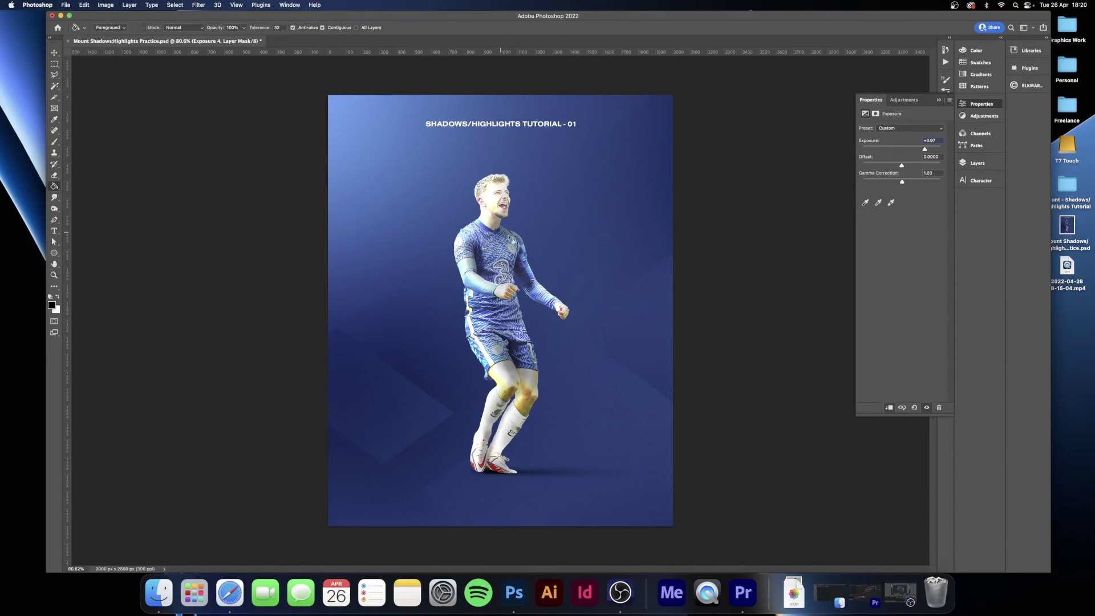
pyautogui.click(977, 164)
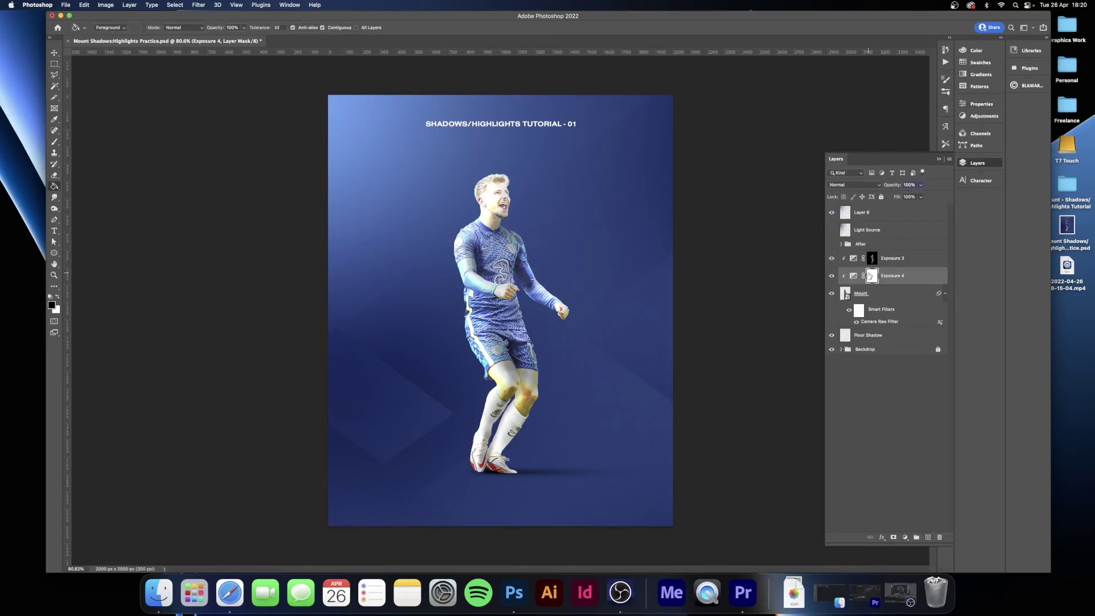
pyautogui.click(557, 287)
pyautogui.moveTo(907, 277); pyautogui.dragTo(874, 255)
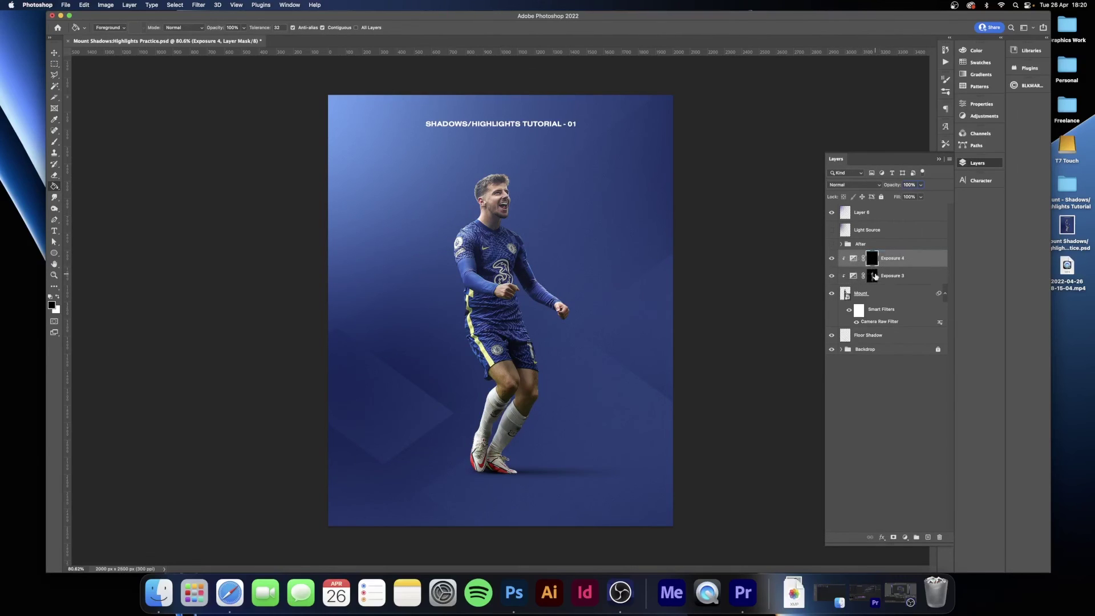
# Paint faint white highlights at 9% opacity on the new Exposure mask along the light-facing side of the head and upper body
pyautogui.click(54, 141)
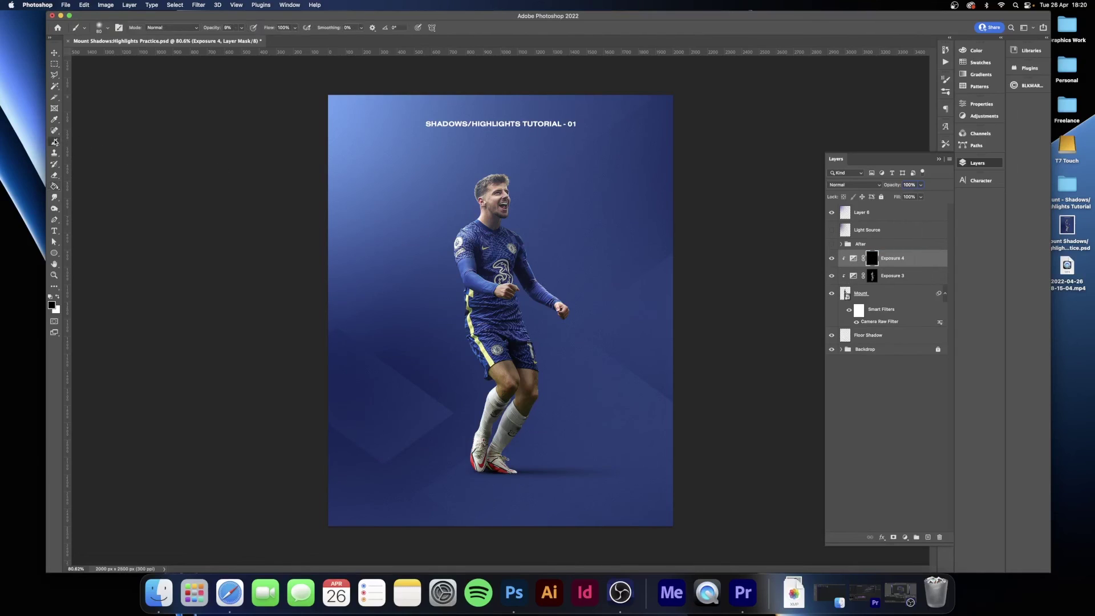
pyautogui.press('x')
pyautogui.press('super+1')
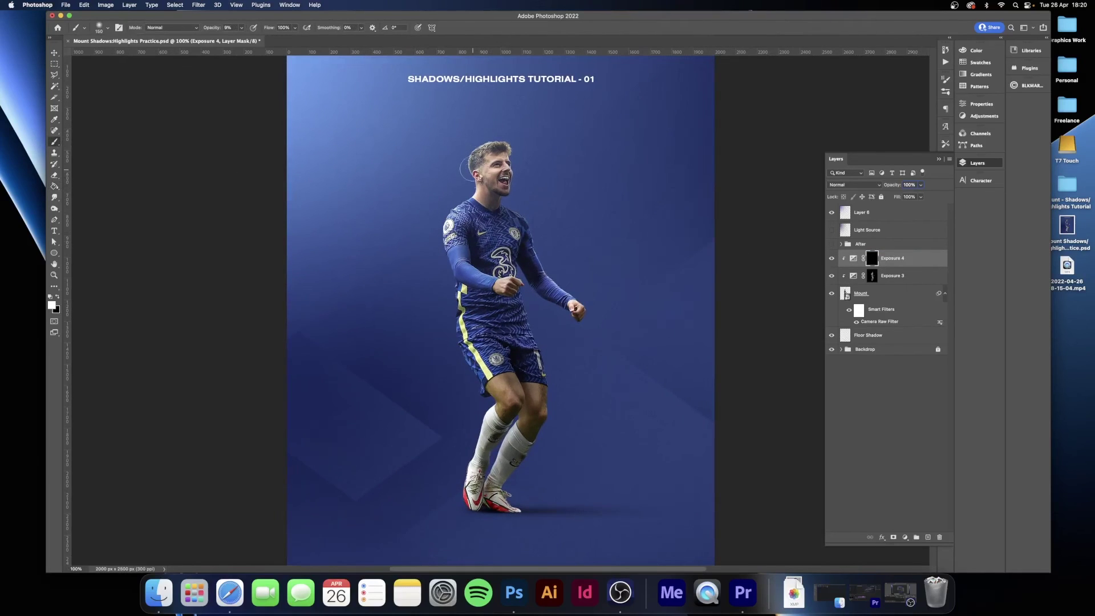
pyautogui.press('[')
pyautogui.press('[')
pyautogui.press('[')
pyautogui.press('[')
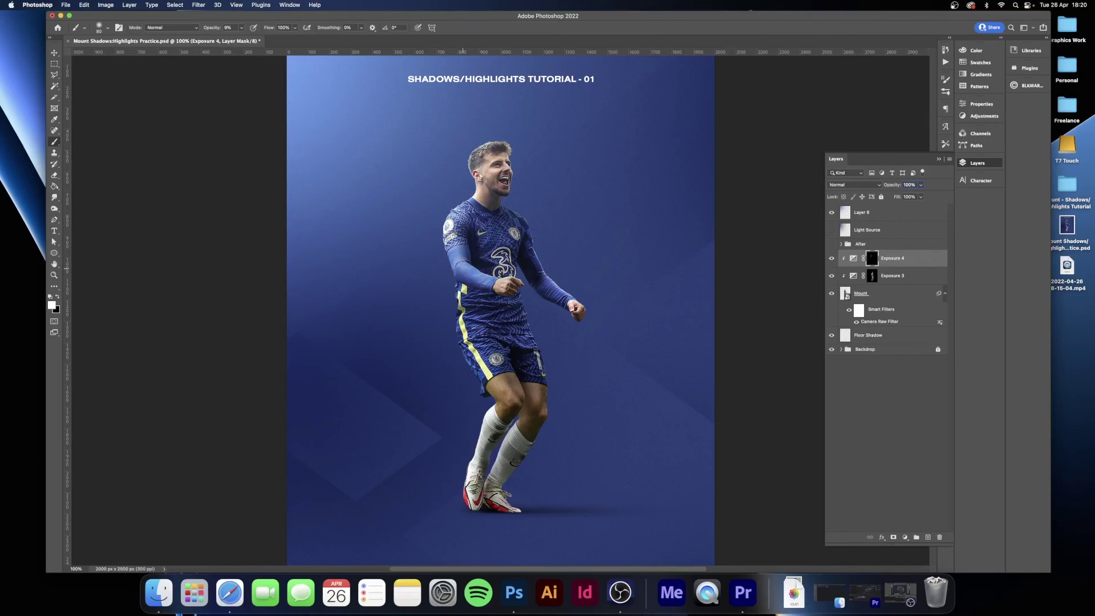
# Extend the highlights on the new Exposure mask down the light-facing side of the body to the legs
pyautogui.press(']')
pyautogui.press(']')
pyautogui.press(']')
pyautogui.press(']')
pyautogui.press('[')
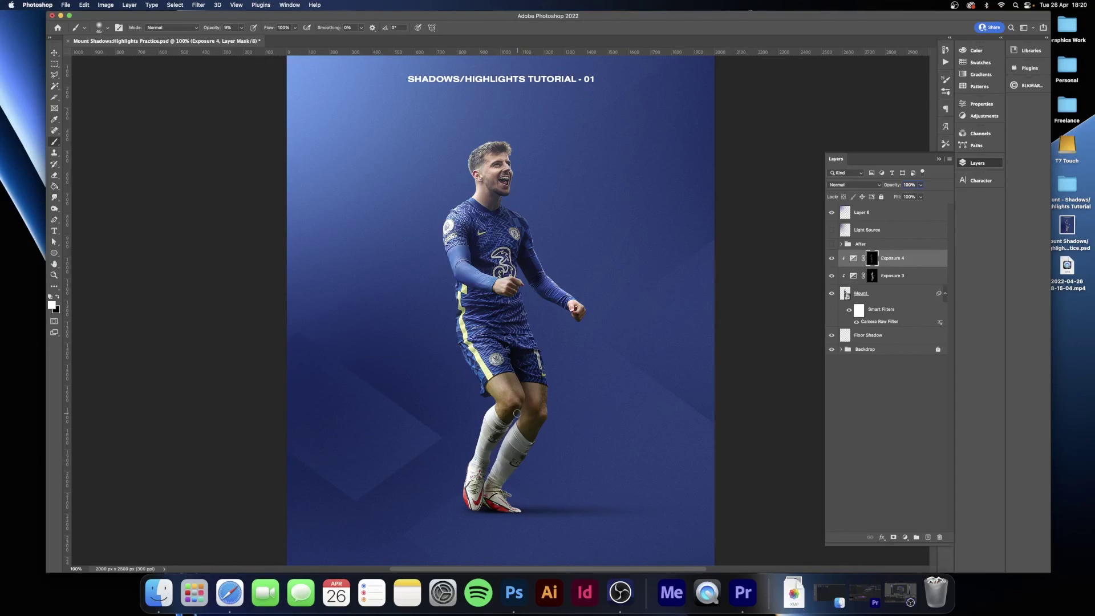
# Build up soft highlights on the new Exposure mask over the shirt, shorts and near thigh with a larger brush
pyautogui.press(']')
pyautogui.press(']')
pyautogui.press(']')
pyautogui.press(']')
pyautogui.press(']')
pyautogui.press('[')
pyautogui.press('[')
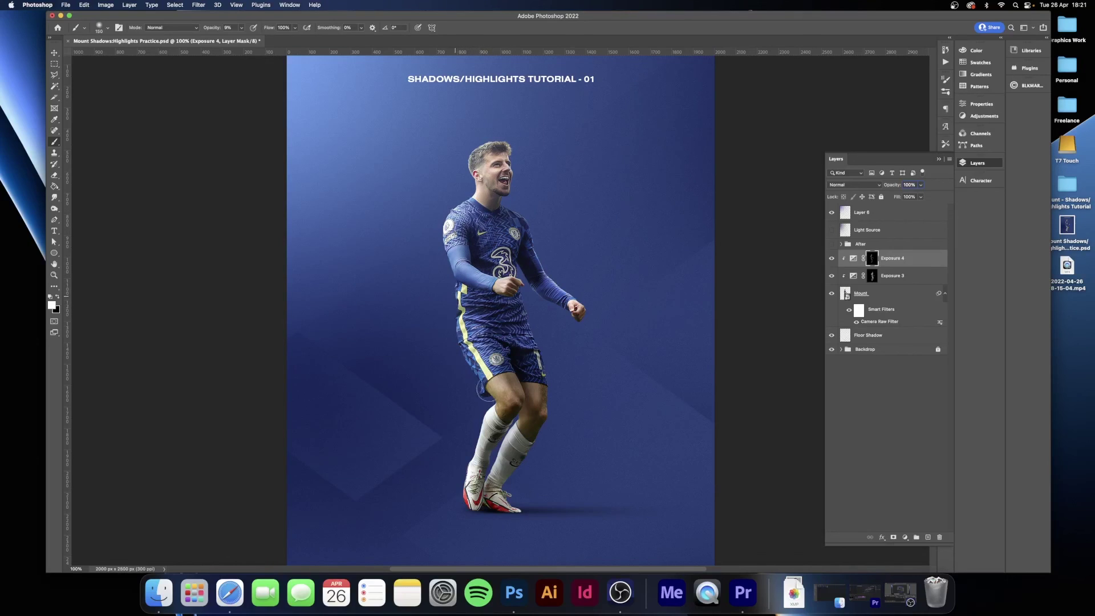
pyautogui.press(']')
# Compare the player with and without the painted highlights by toggling the upper Exposure layer's visibility
pyautogui.click(54, 274)
pyautogui.moveTo(522, 287)
pyautogui.mouseDown()
pyautogui.moveTo(434, 286)
pyautogui.moveTo(522, 286)
pyautogui.mouseUp()
pyautogui.click(830, 259)
pyautogui.click(831, 258)
pyautogui.click(831, 258)
pyautogui.click(831, 259)
pyautogui.moveTo(480, 333); pyautogui.dragTo(470, 334)
pyautogui.moveTo(489, 376); pyautogui.dragTo(525, 380)
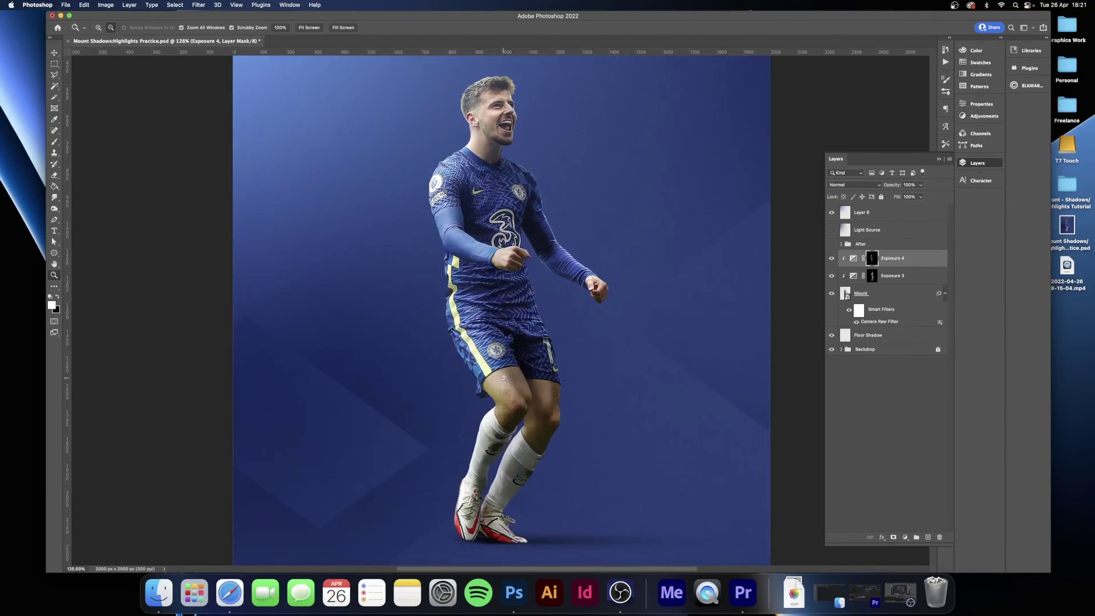
# Add a Selective Color adjustment layer directly above the player cutout and set Yellow to -39% for the Yellows
pyautogui.click(899, 294)
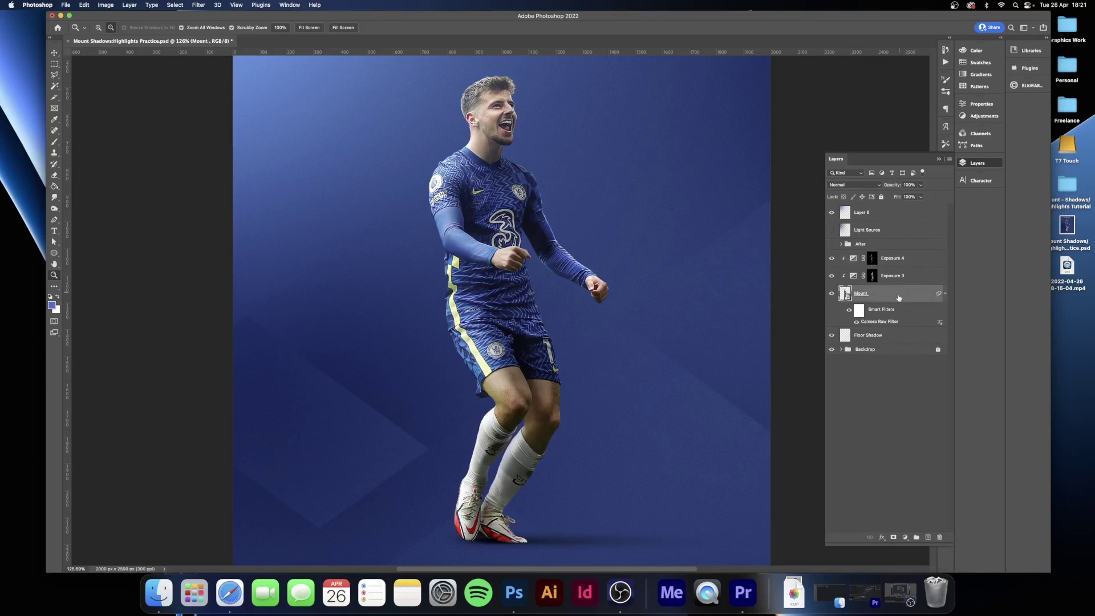
pyautogui.click(905, 537)
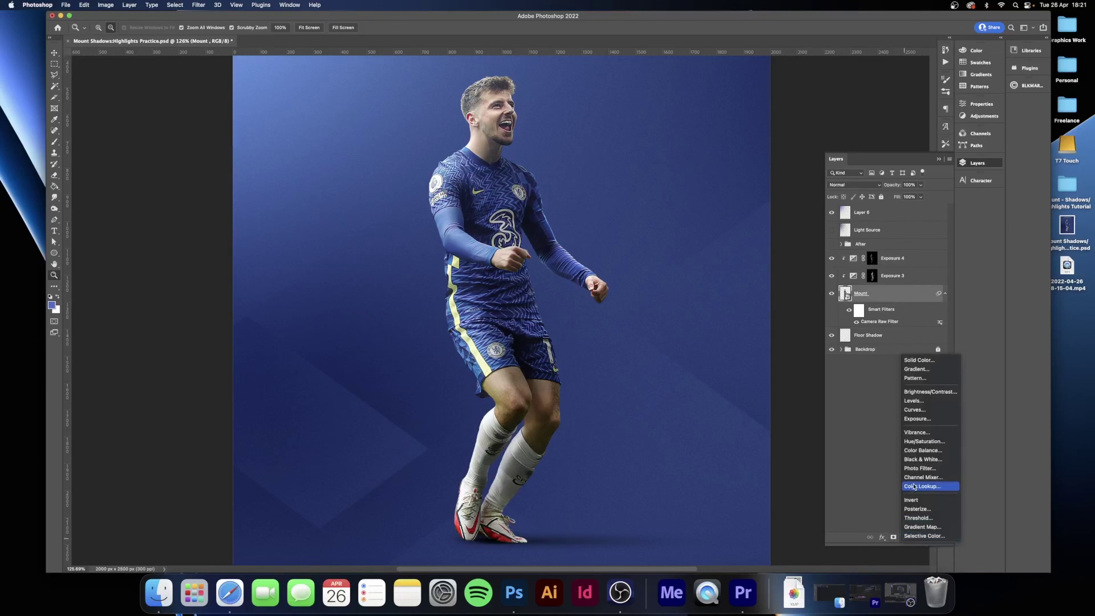
pyautogui.click(923, 536)
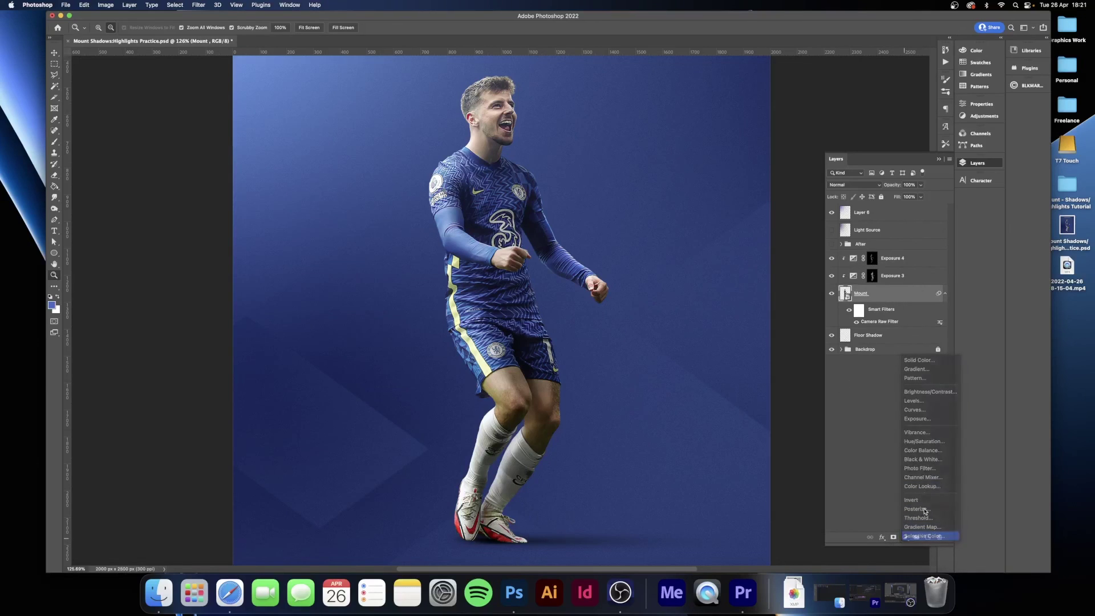
pyautogui.click(907, 138)
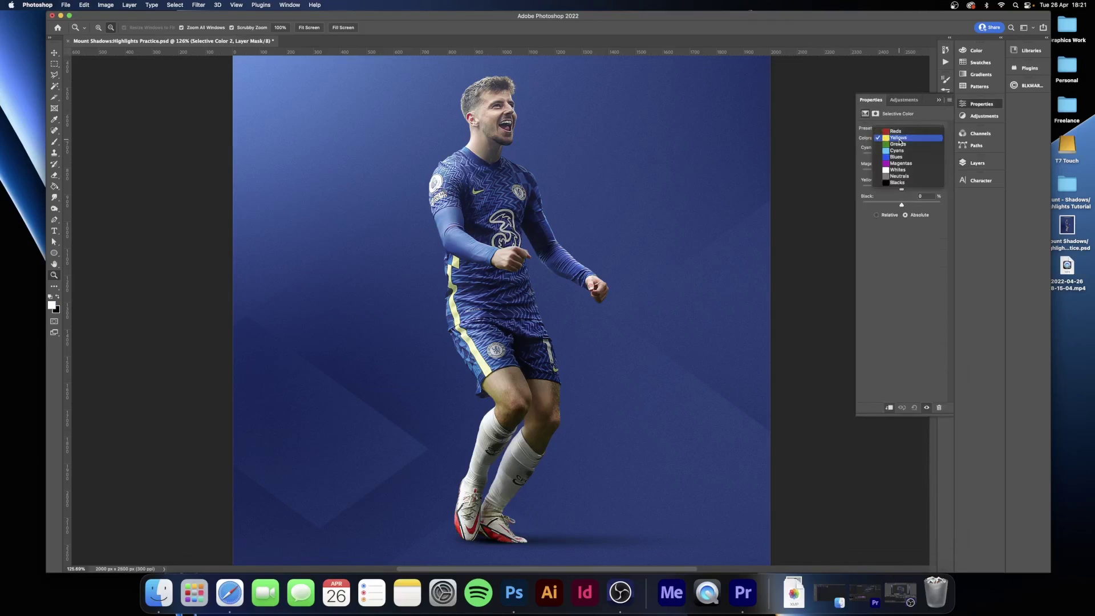
pyautogui.click(892, 137)
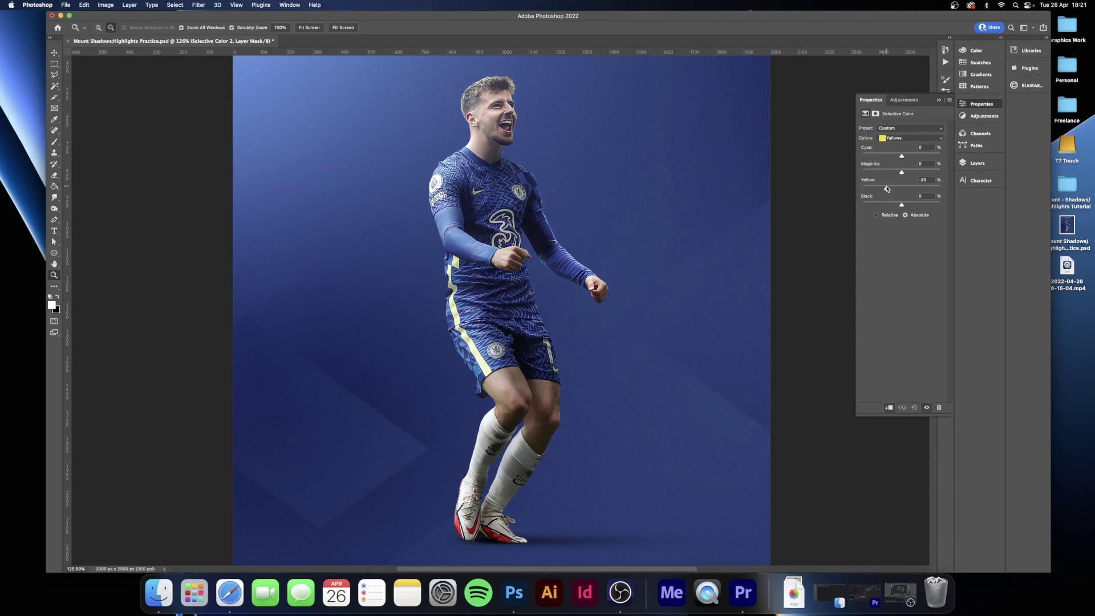
pyautogui.click(961, 165)
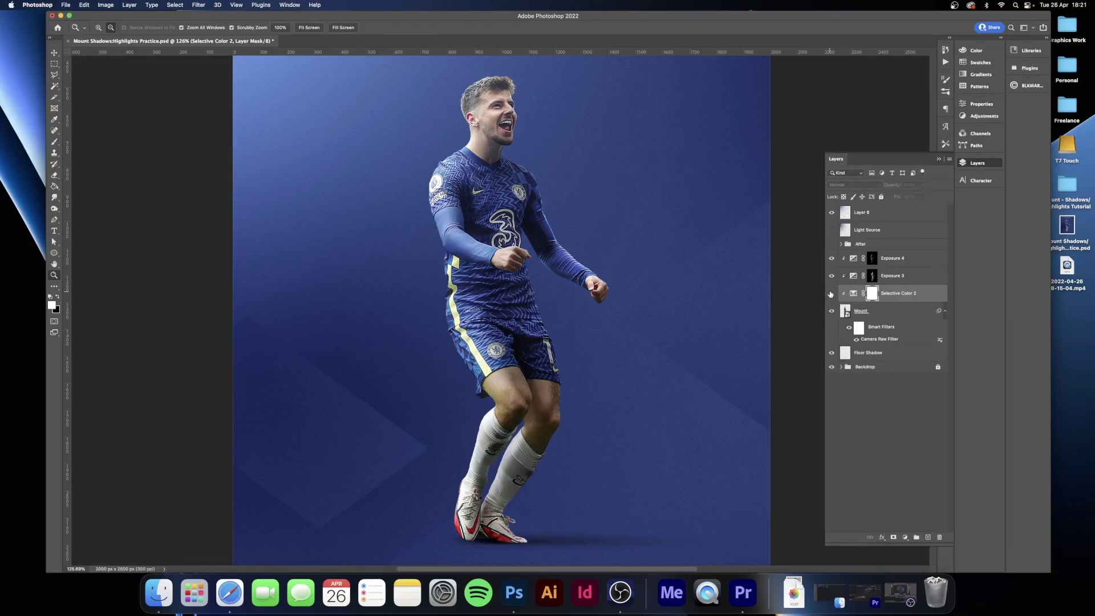
# Compare the player with and without the Selective Color adjustment by toggling its visibility
pyautogui.click(830, 295)
pyautogui.click(830, 294)
pyautogui.click(830, 294)
pyautogui.click(830, 294)
pyautogui.scroll(-5, 477, 206)
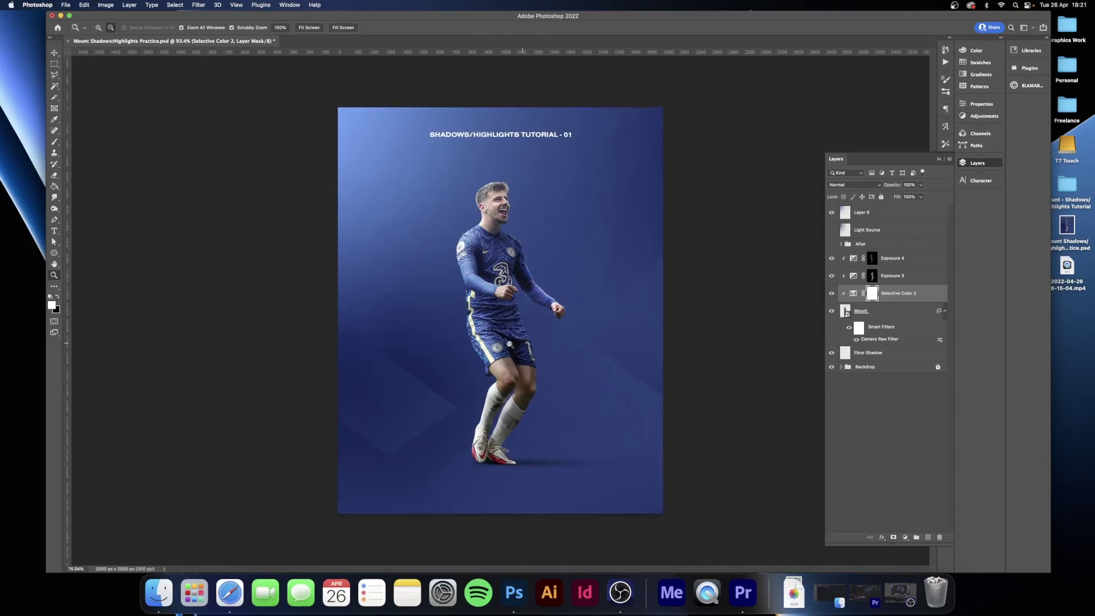
pyautogui.scroll(-1, 477, 206)
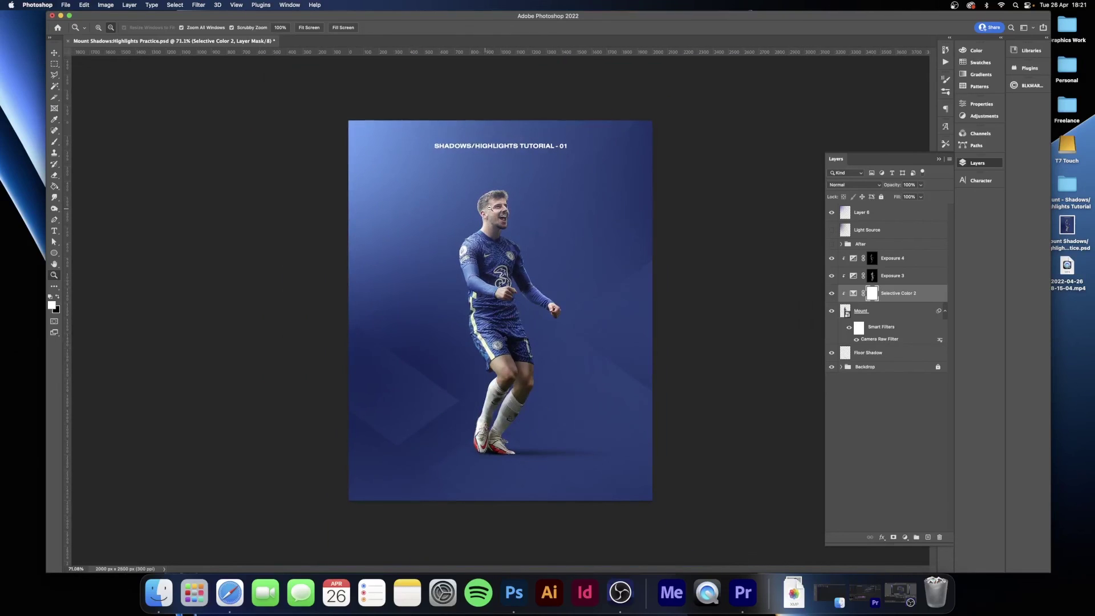
pyautogui.scroll(3, 490, 208)
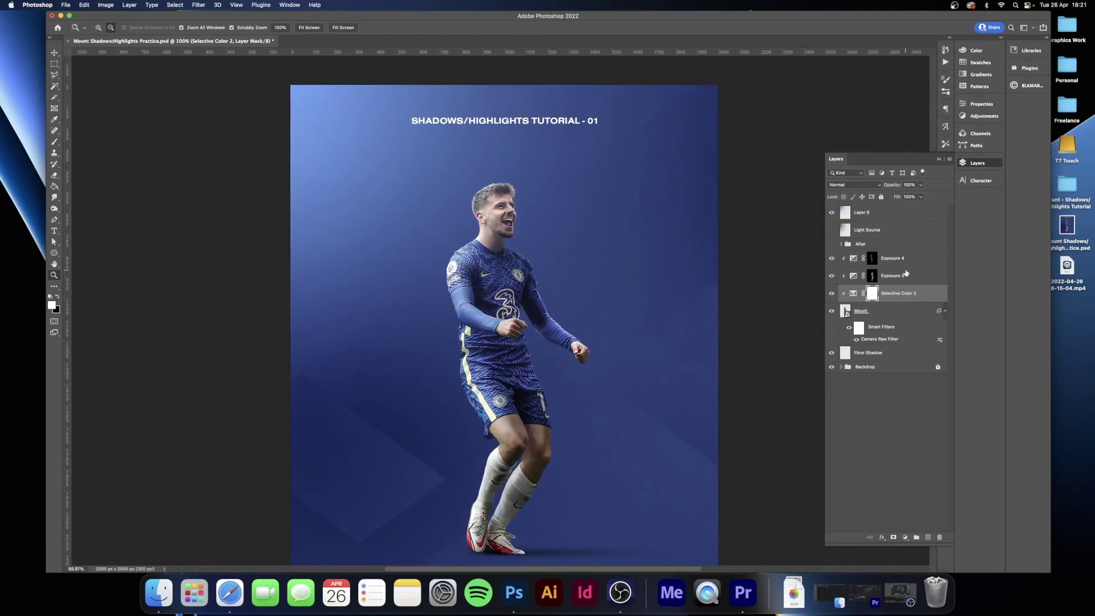
# Add a Curves adjustment layer above the lower Exposure layer and pull the dark end of its curve down slightly
pyautogui.click(908, 275)
pyautogui.click(909, 538)
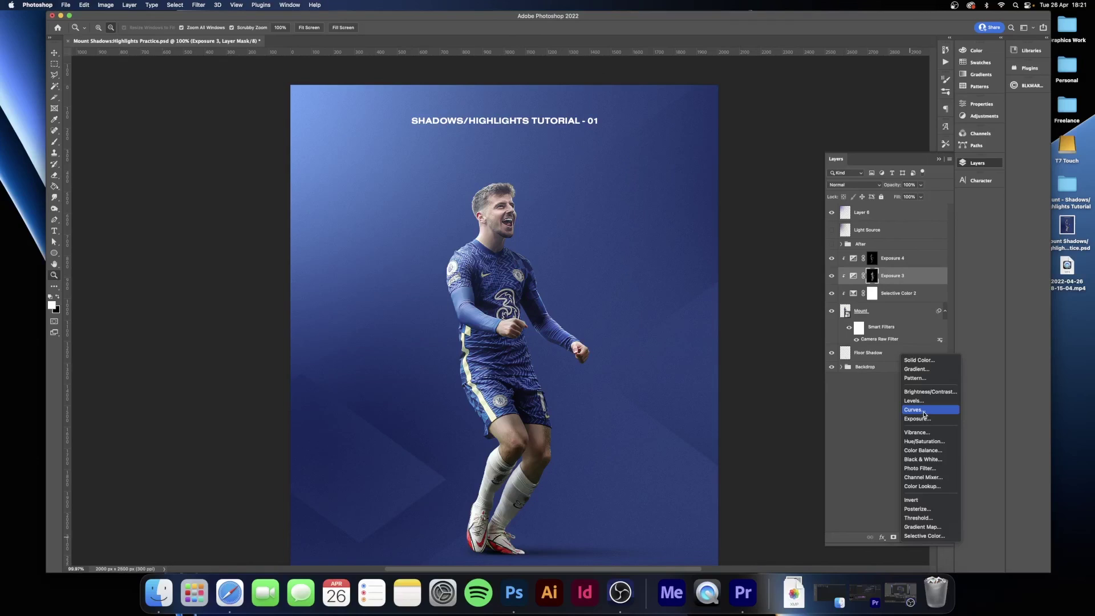
pyautogui.click(885, 274)
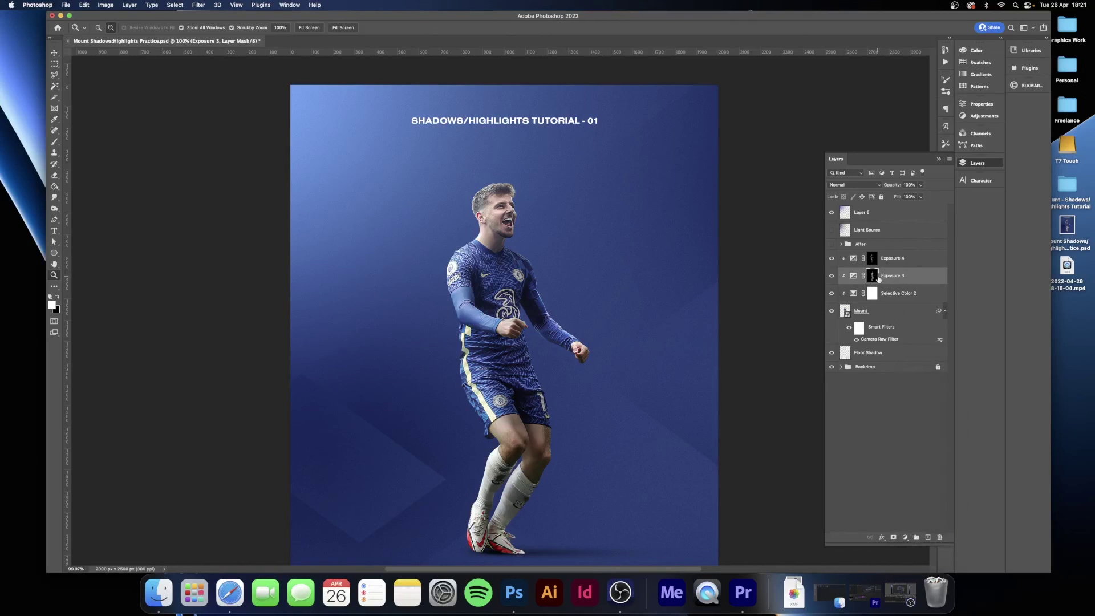
pyautogui.click(905, 537)
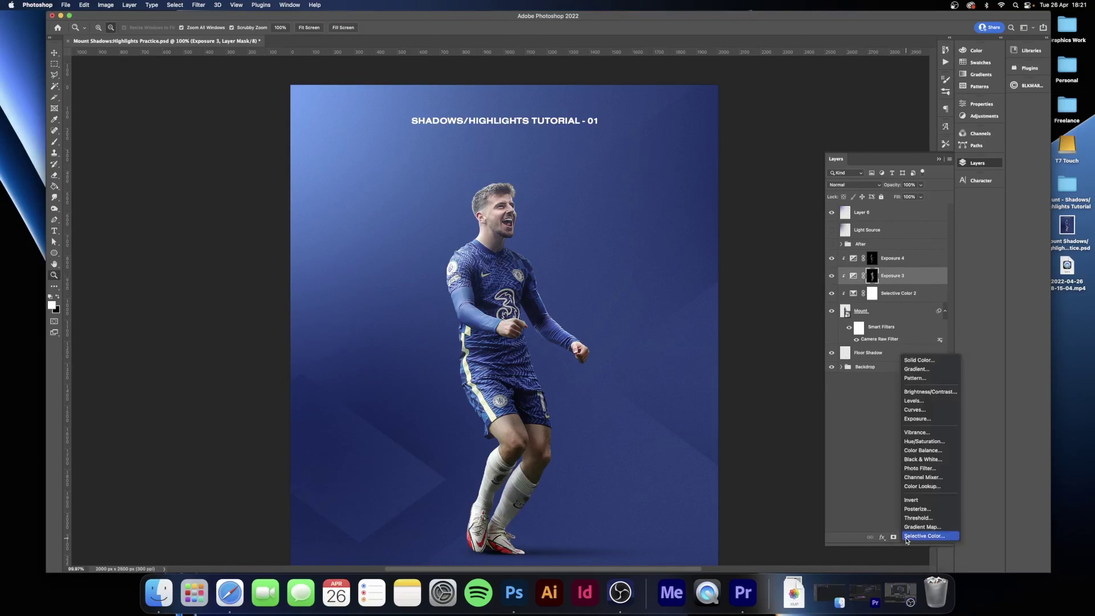
pyautogui.click(918, 409)
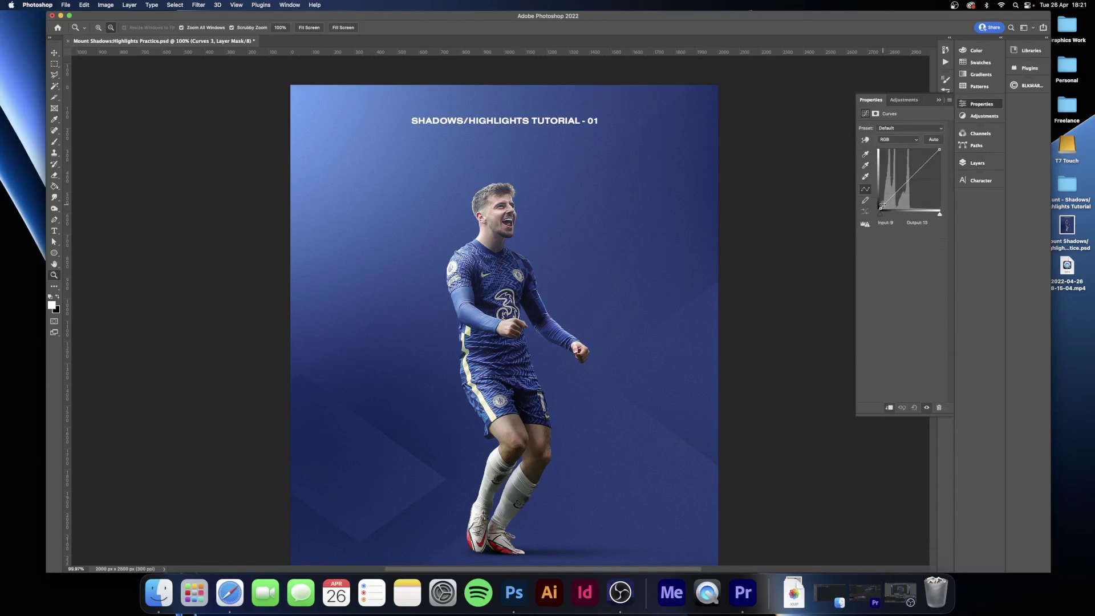
pyautogui.moveTo(883, 204); pyautogui.dragTo(883, 206)
pyautogui.click(977, 163)
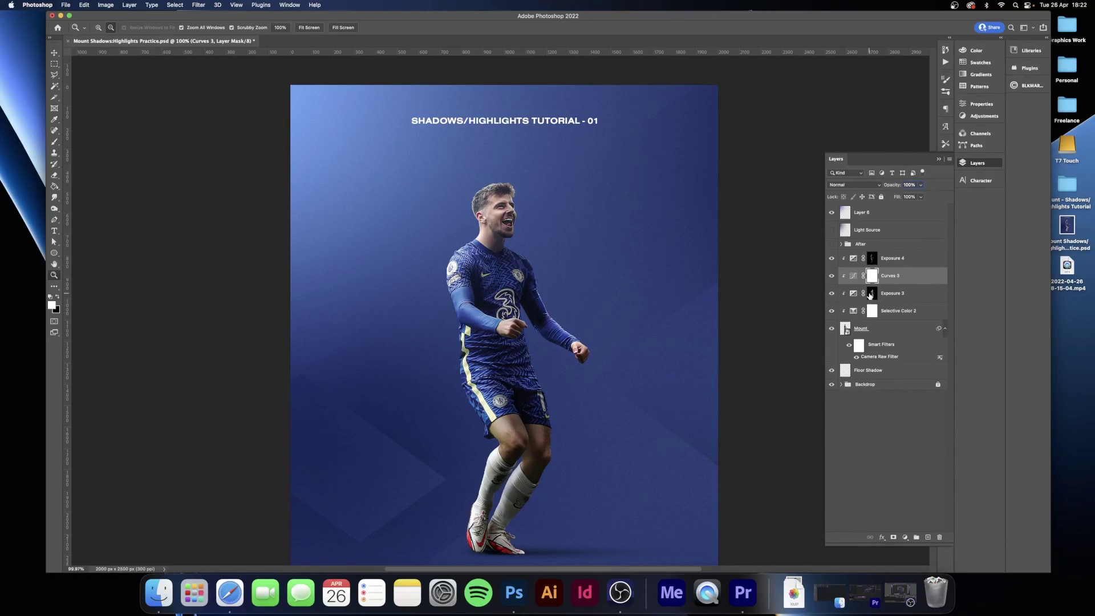
# Replace the Curves layer's mask with a copy of the lower Exposure mask and set the Curves layer's opacity to 86%
pyautogui.moveTo(875, 297); pyautogui.dragTo(870, 278)
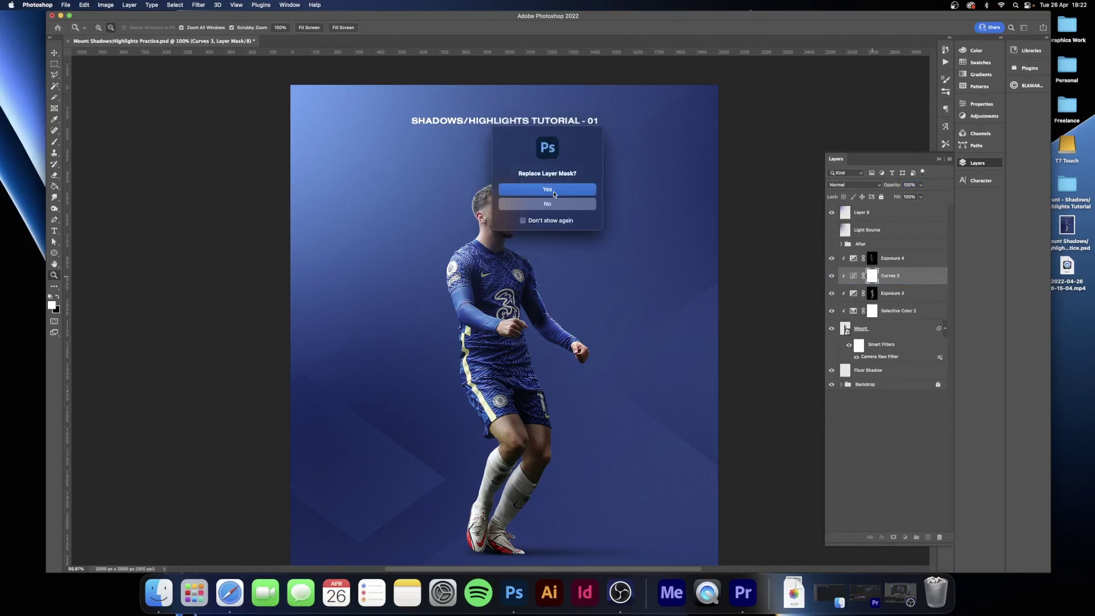
pyautogui.click(553, 193)
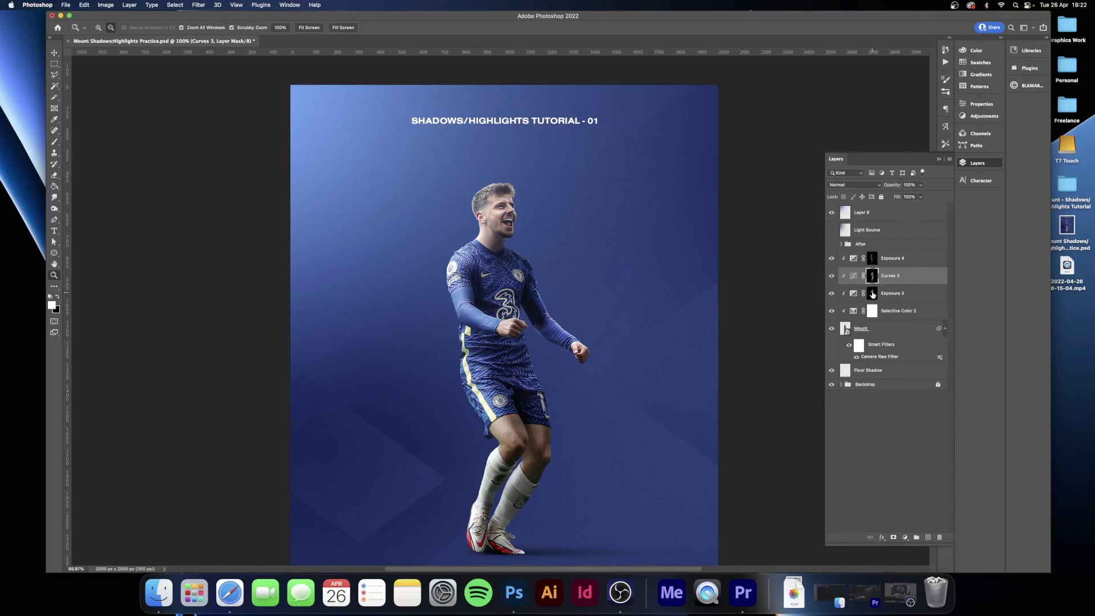
pyautogui.scroll(-2, 618, 355)
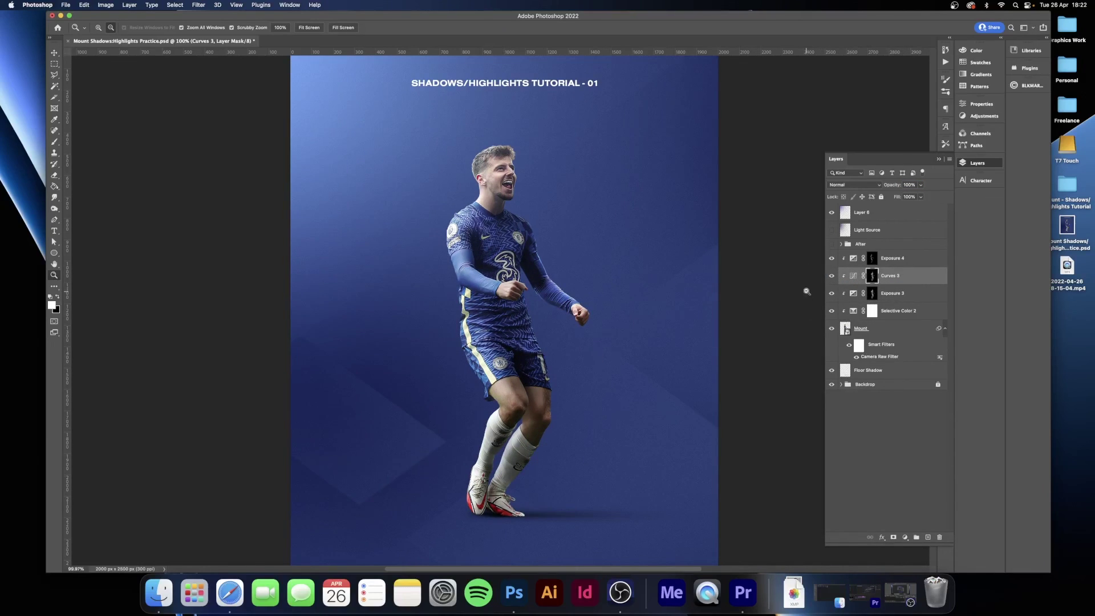
pyautogui.click(831, 277)
pyautogui.click(832, 277)
pyautogui.moveTo(893, 185); pyautogui.dragTo(885, 187)
# Add a second Curves adjustment layer above the upper Exposure layer and raise its highlights to input 220, output 240
pyautogui.scroll(-3, 577, 255)
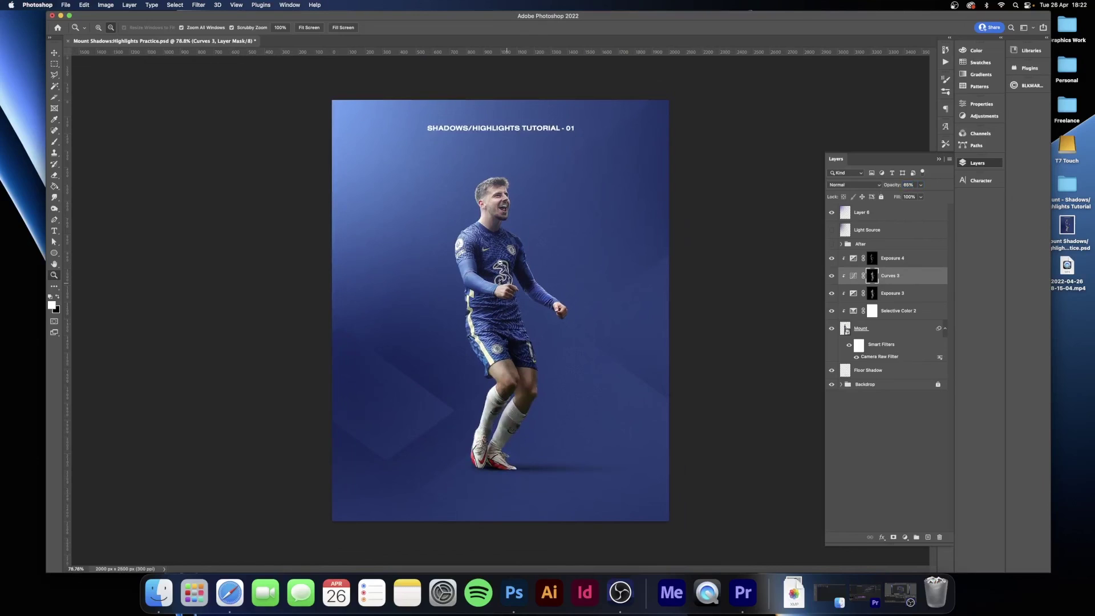
pyautogui.scroll(1, 517, 196)
pyautogui.scroll(3, 517, 196)
pyautogui.scroll(-4, 538, 203)
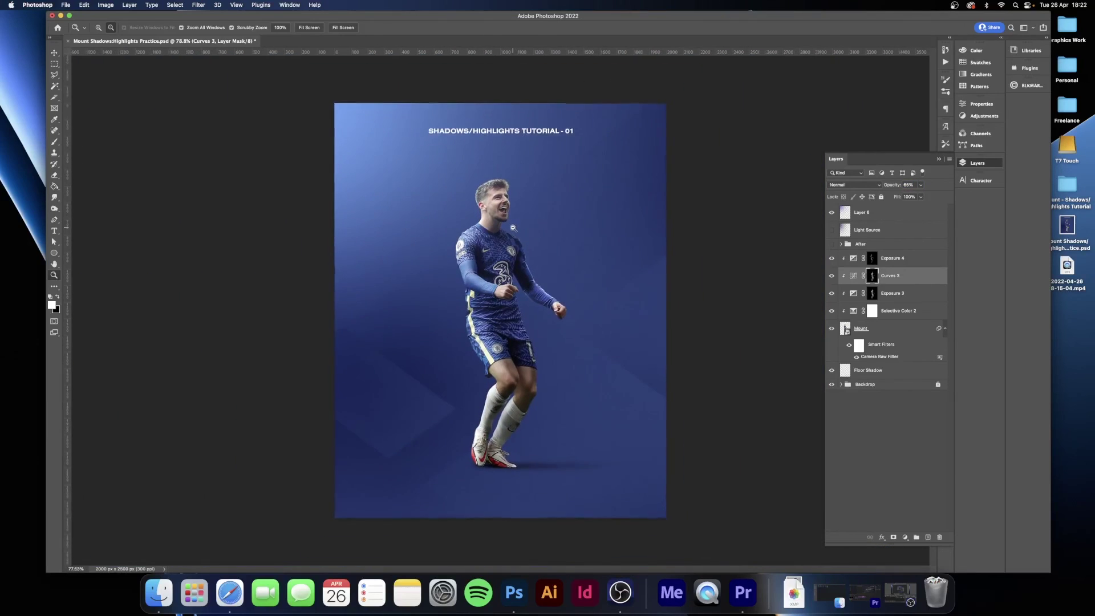
pyautogui.scroll(1, 538, 203)
pyautogui.click(914, 259)
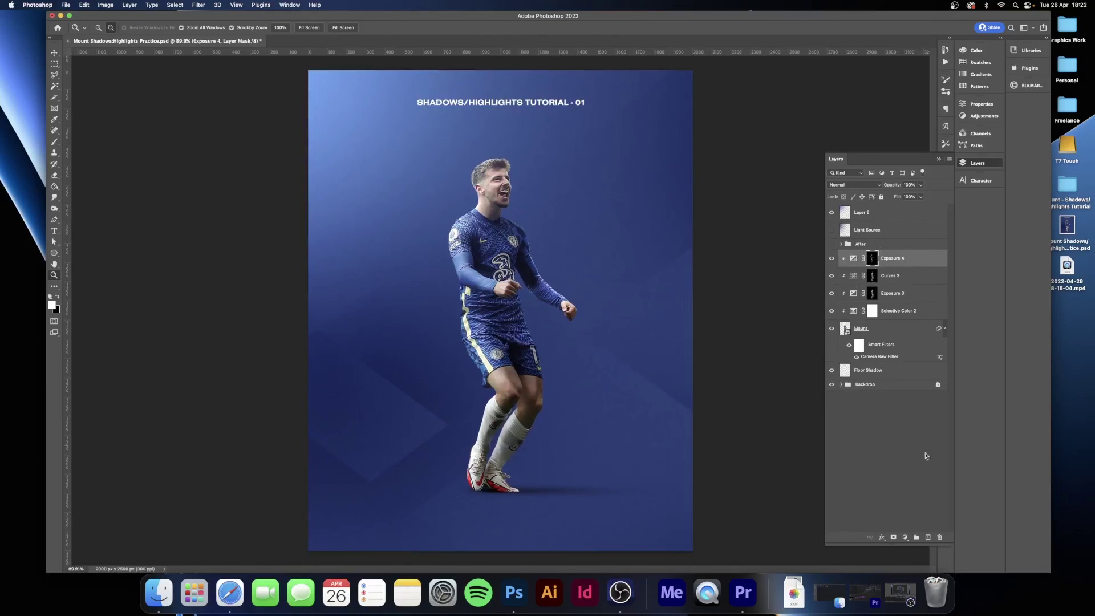
pyautogui.click(905, 538)
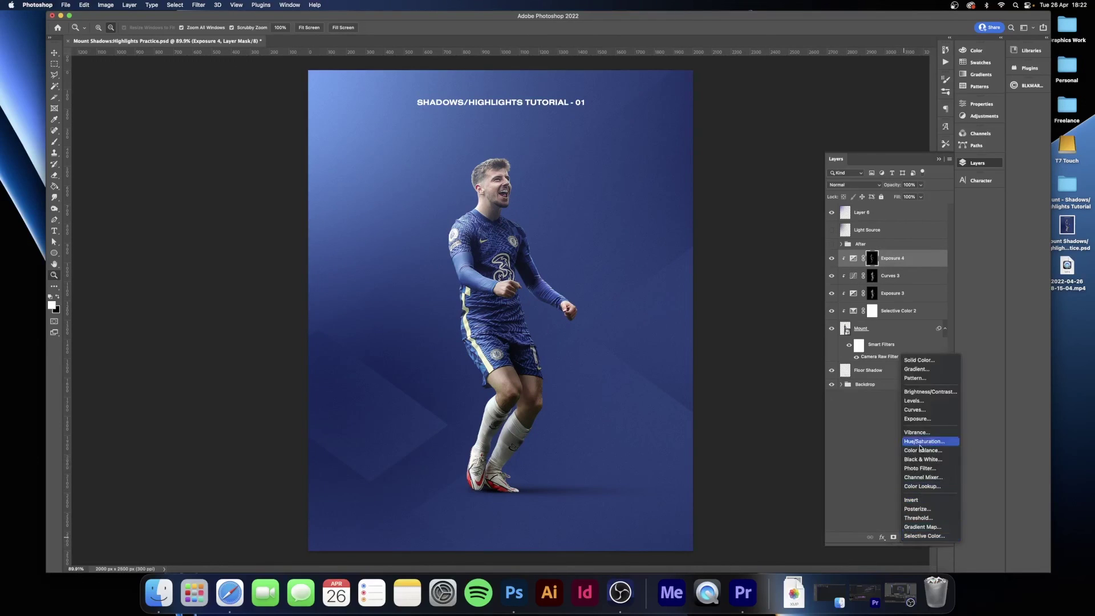
pyautogui.click(919, 415)
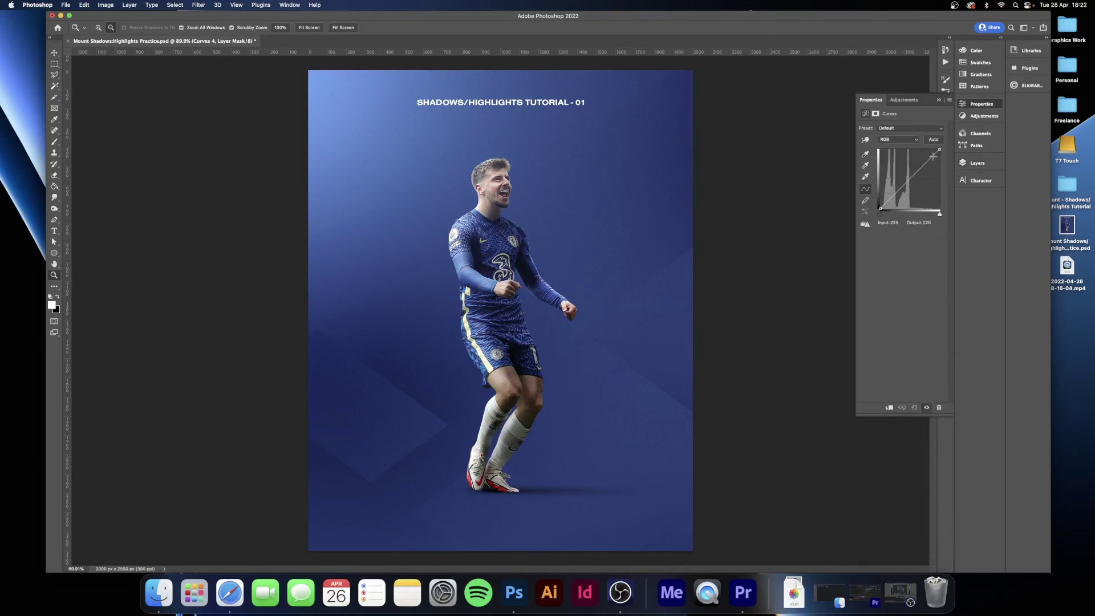
pyautogui.moveTo(933, 156); pyautogui.dragTo(931, 152)
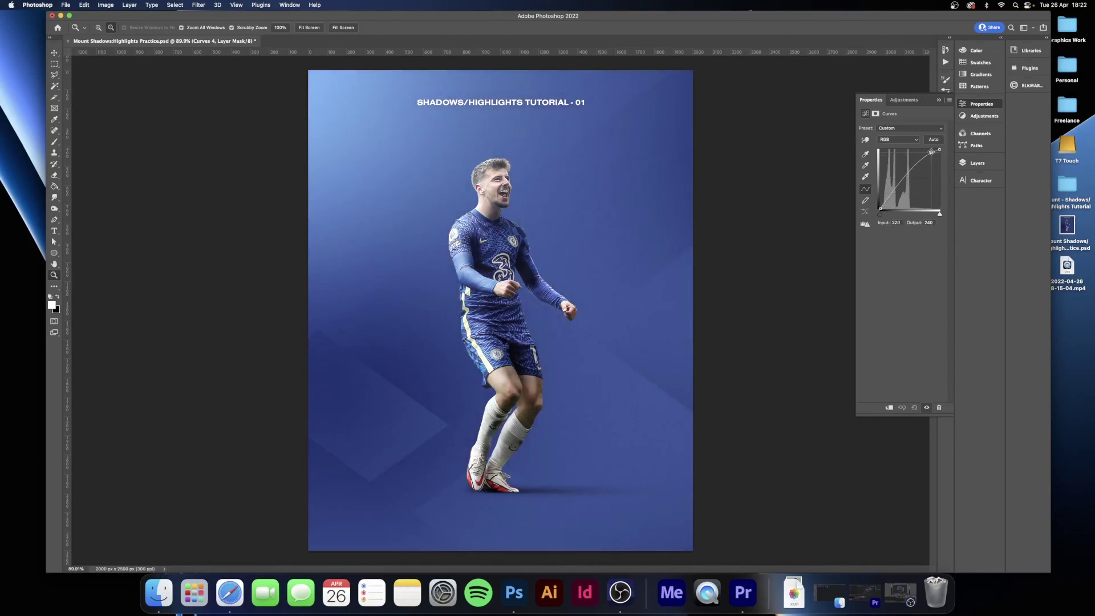
pyautogui.click(992, 162)
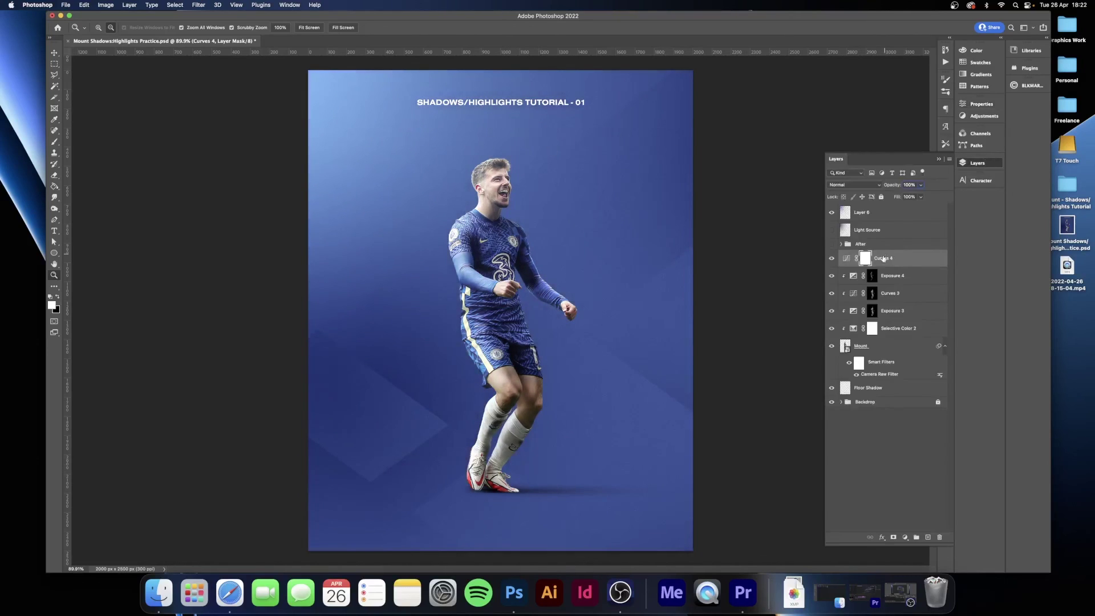
# Clip the new Curves layer to the player and replace its mask with a copy of the upper Exposure mask
pyautogui.moveTo(896, 263)
pyautogui.mouseDown()
pyautogui.moveTo(901, 284)
pyautogui.moveTo(890, 257)
pyautogui.mouseUp()
pyautogui.press('alt')
pyautogui.moveTo(871, 278); pyautogui.dragTo(872, 258)
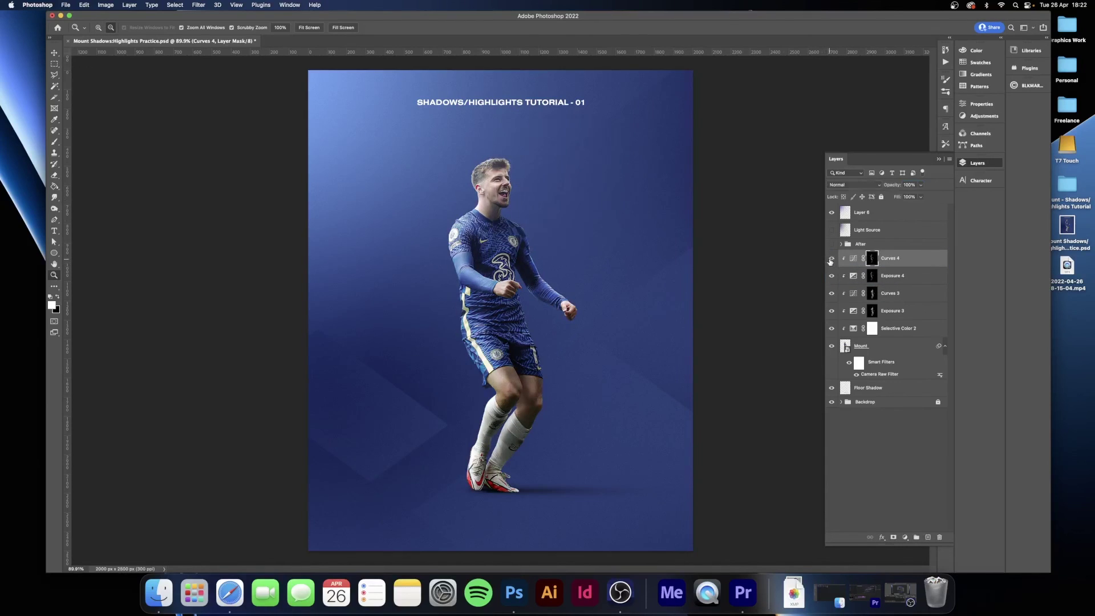
# Brighten the highlights further by moving the top Curves layer's upper point to input 209, output 253
pyautogui.doubleClick(853, 259)
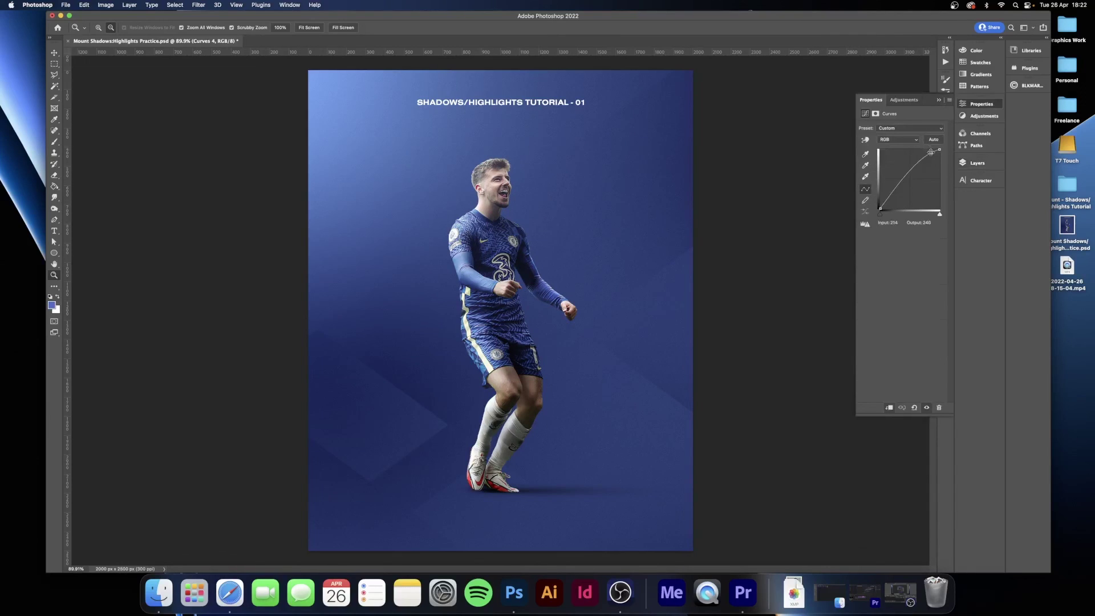
pyautogui.moveTo(931, 152); pyautogui.dragTo(928, 149)
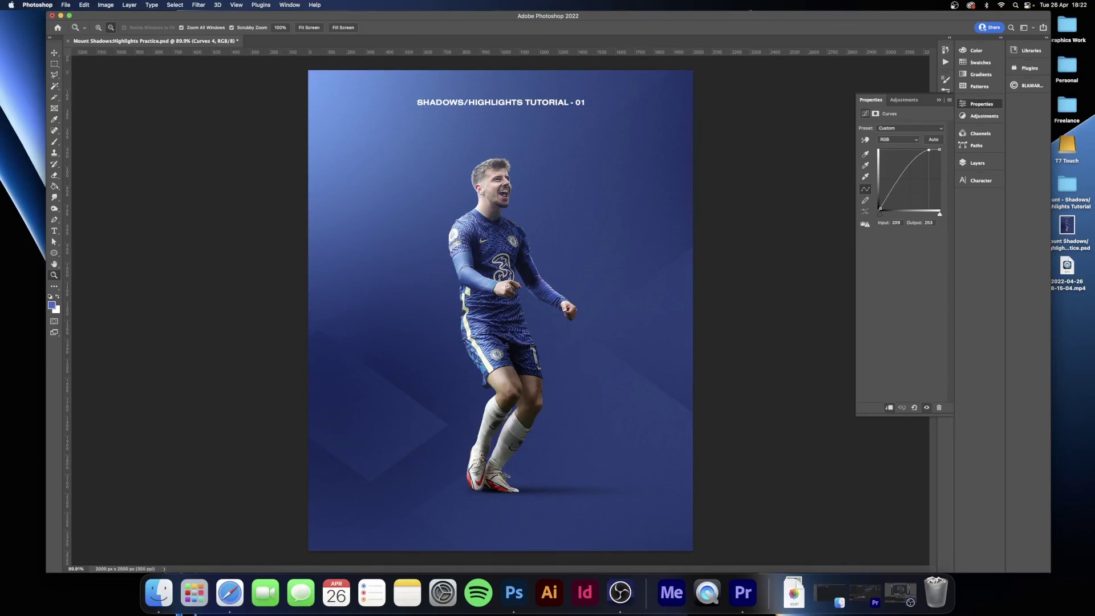
pyautogui.scroll(-2, 513, 282)
pyautogui.scroll(1, 519, 265)
pyautogui.click(978, 162)
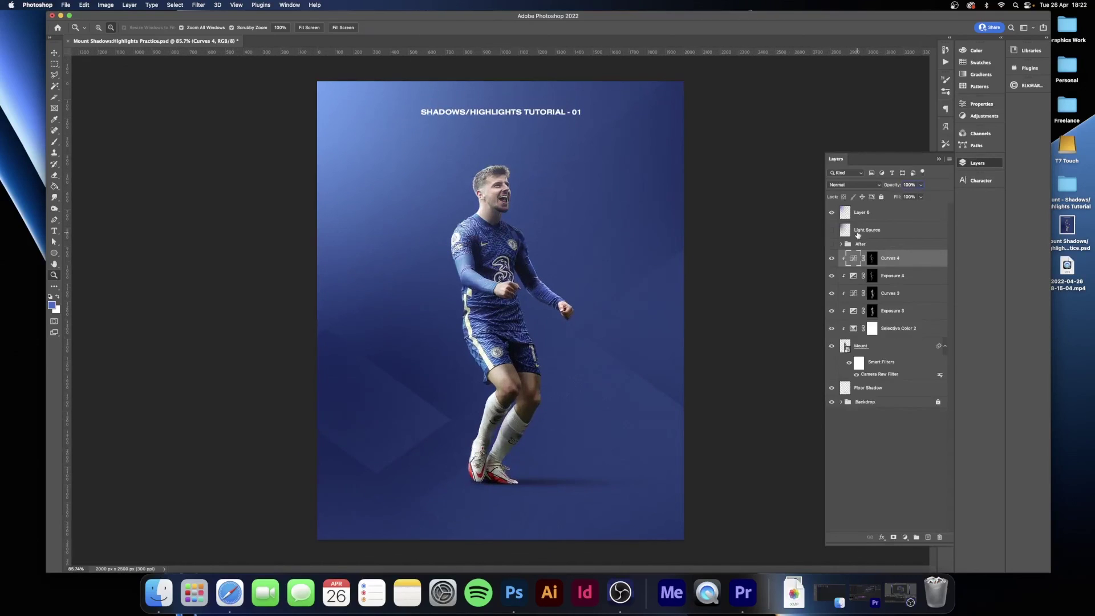
# Compare the current edit with the finished After group by toggling its visibility, and inspect the adjustment layers inside the group
pyautogui.click(832, 246)
pyautogui.click(832, 245)
pyautogui.click(831, 246)
pyautogui.click(831, 245)
pyautogui.click(831, 246)
pyautogui.click(831, 245)
pyautogui.click(831, 245)
pyautogui.click(832, 245)
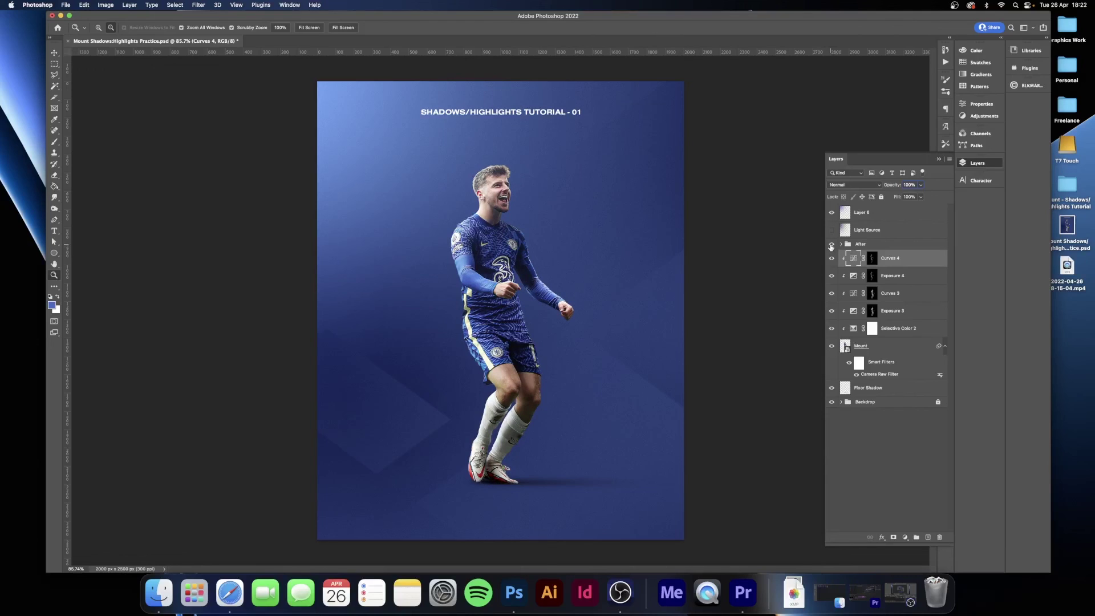
pyautogui.click(832, 246)
pyautogui.click(841, 245)
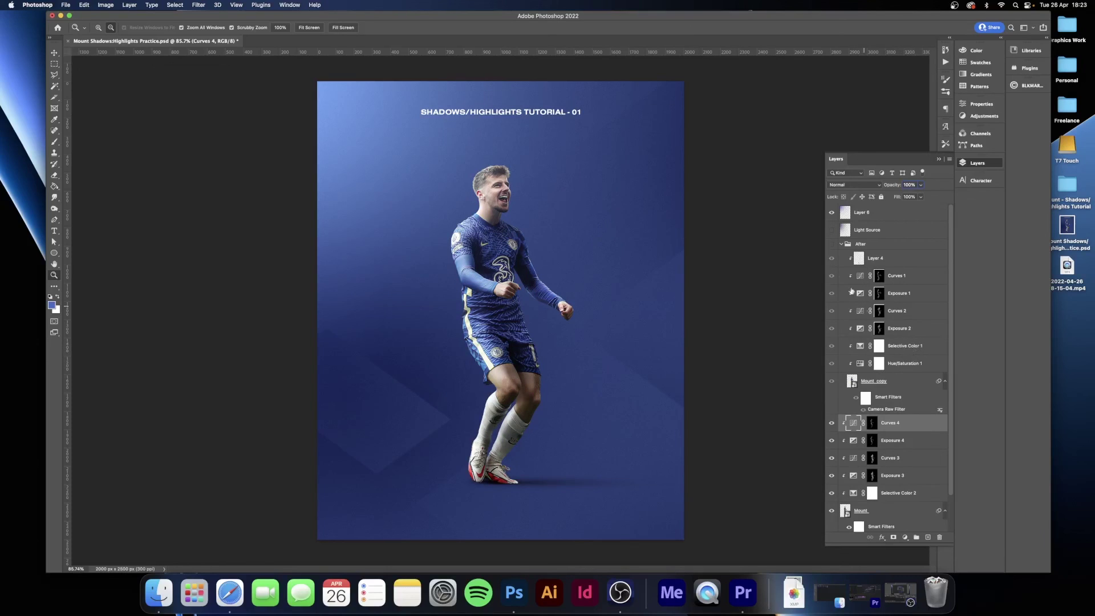
pyautogui.click(841, 244)
# Add a Hue/Saturation adjustment layer directly above the current edit's Selective Color layer
pyautogui.click(903, 336)
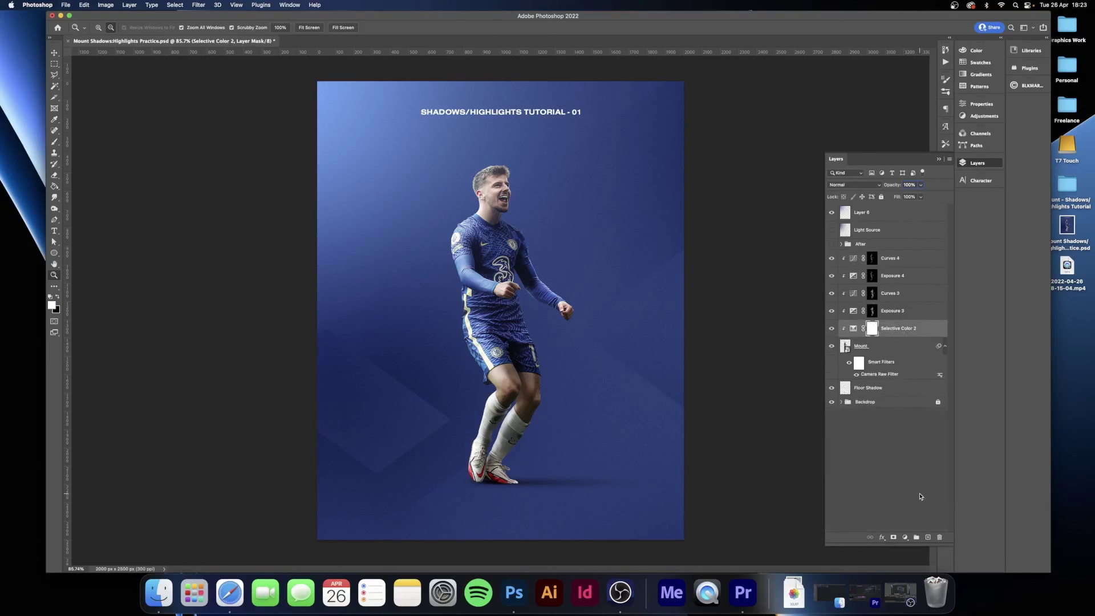
pyautogui.click(906, 537)
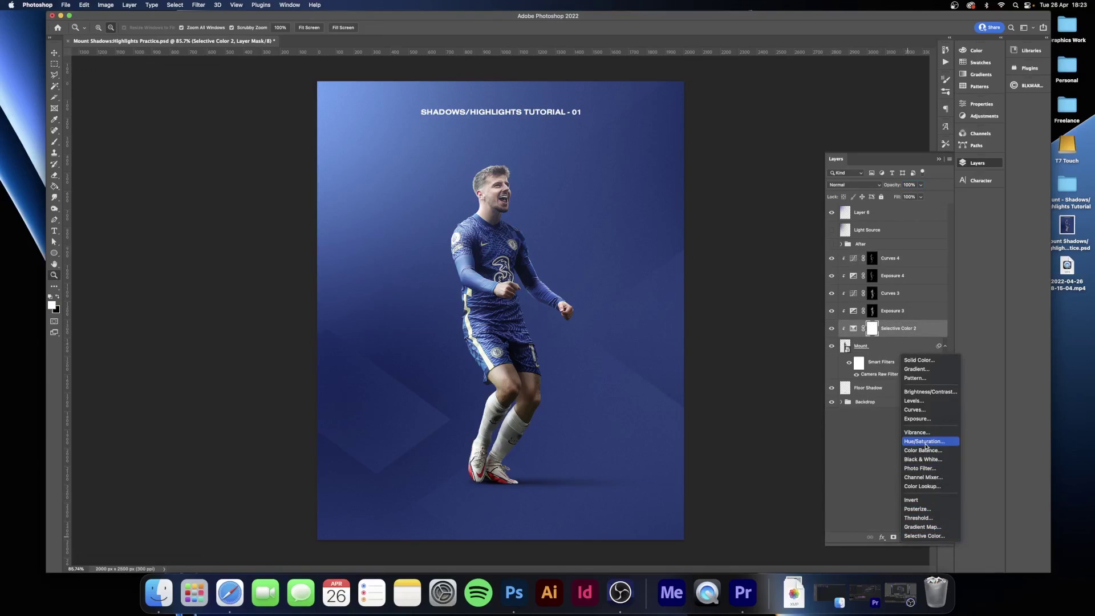
pyautogui.click(898, 334)
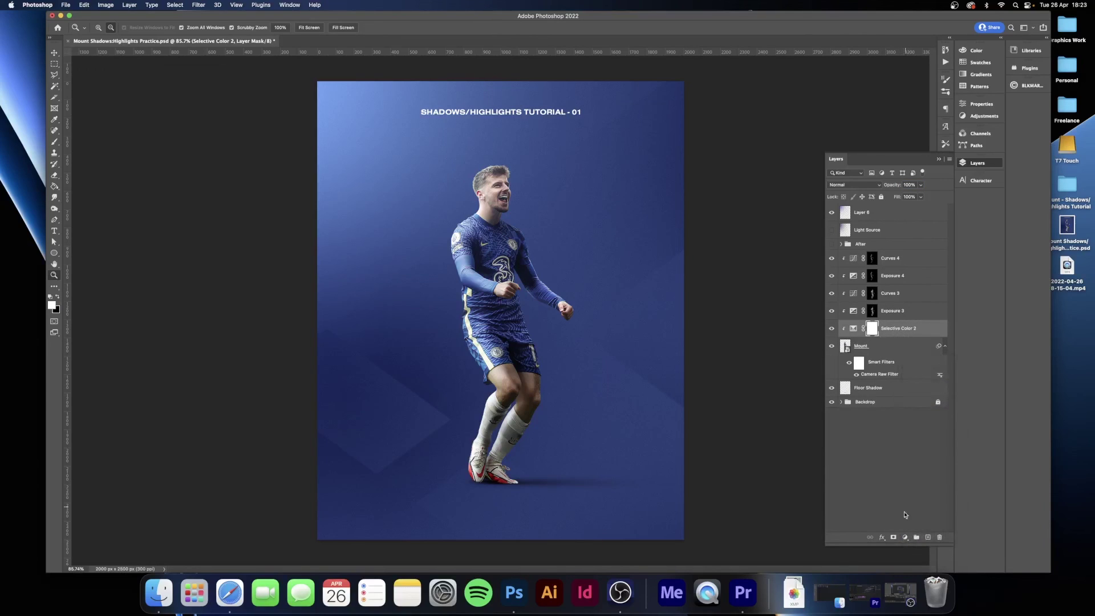
pyautogui.click(905, 538)
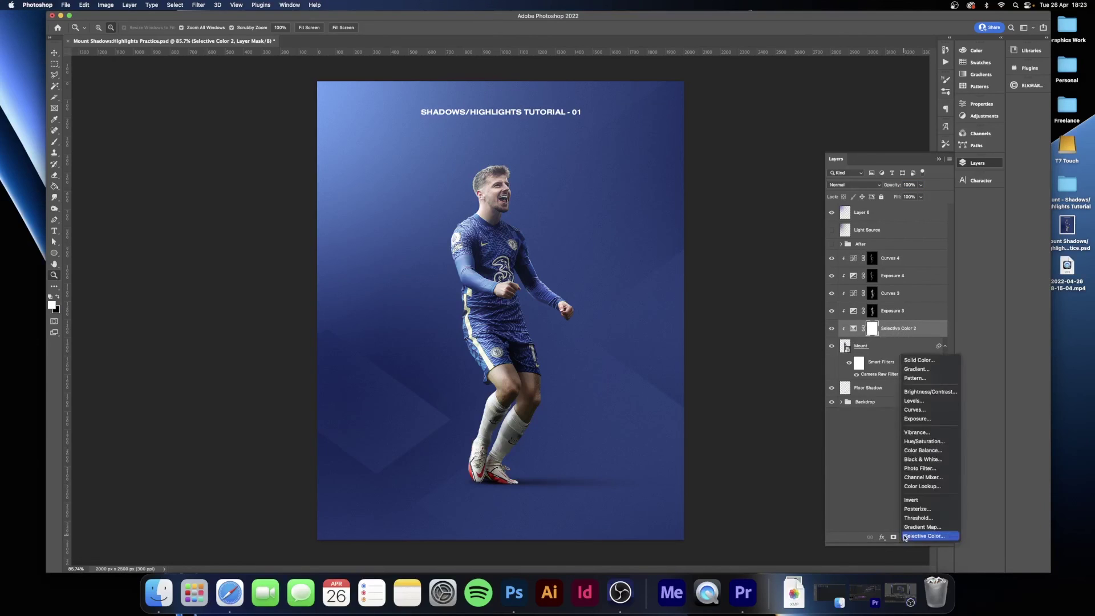
pyautogui.click(924, 443)
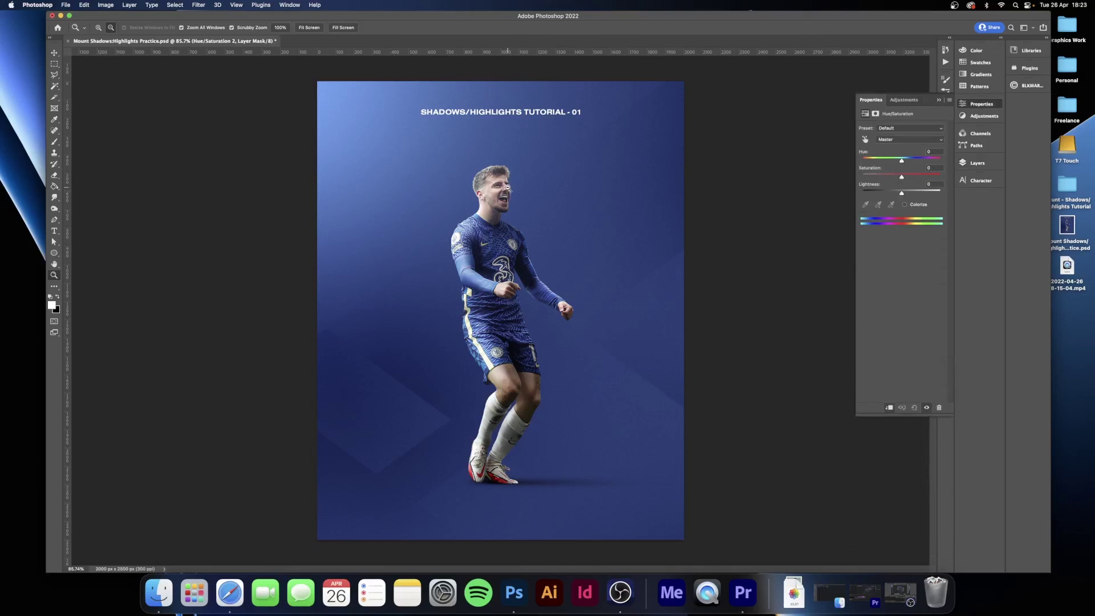
# Apply the Increase Saturation More preset to the new Hue/Saturation layer
pyautogui.click(898, 129)
pyautogui.click(901, 147)
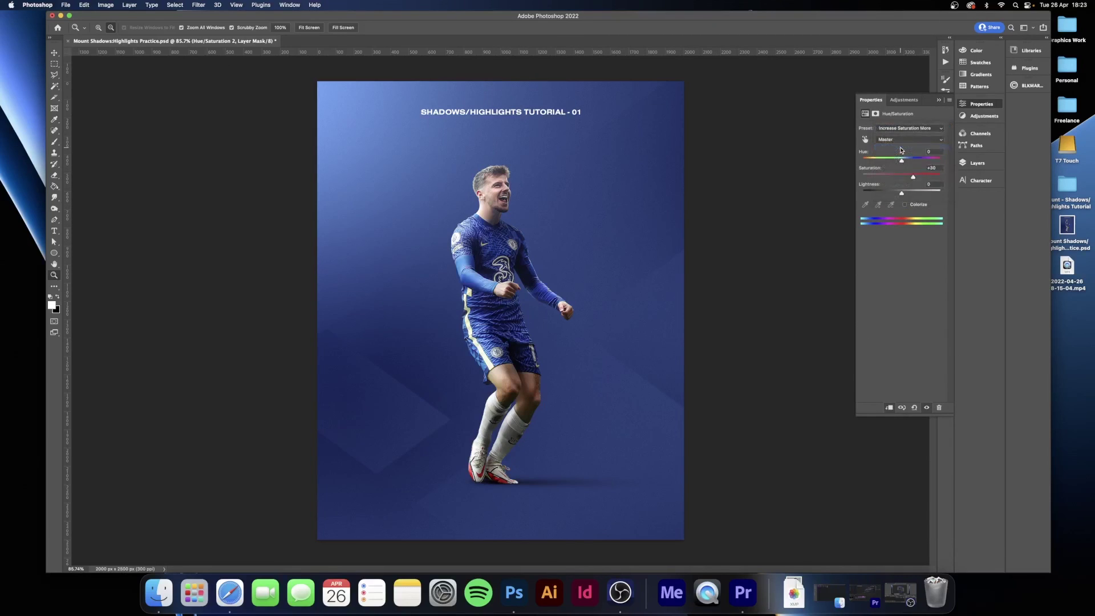
pyautogui.click(900, 131)
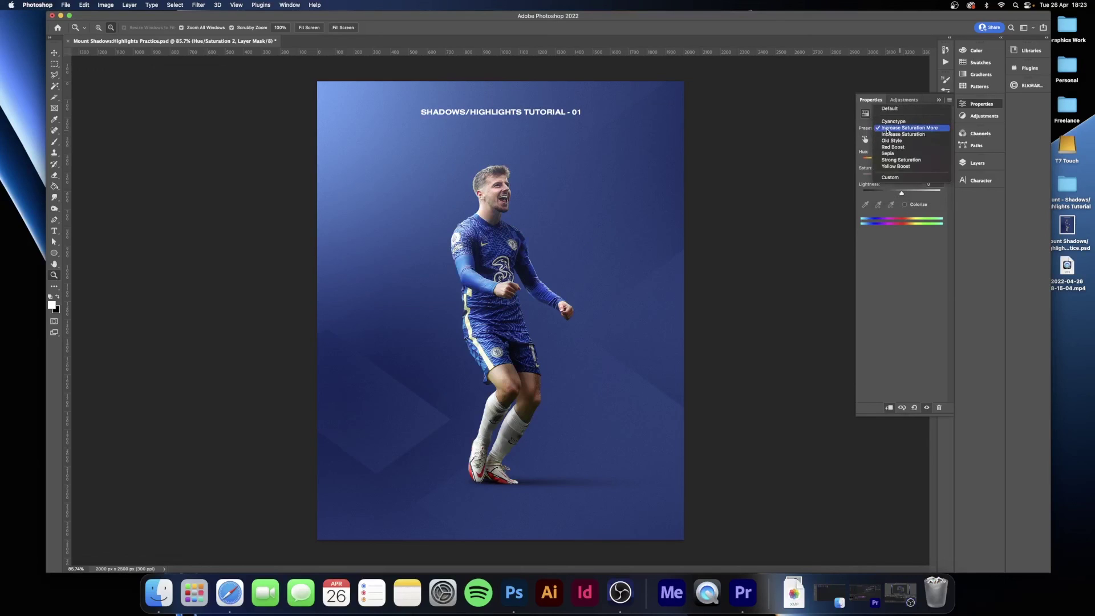
pyautogui.click(641, 189)
pyautogui.scroll(2, 511, 187)
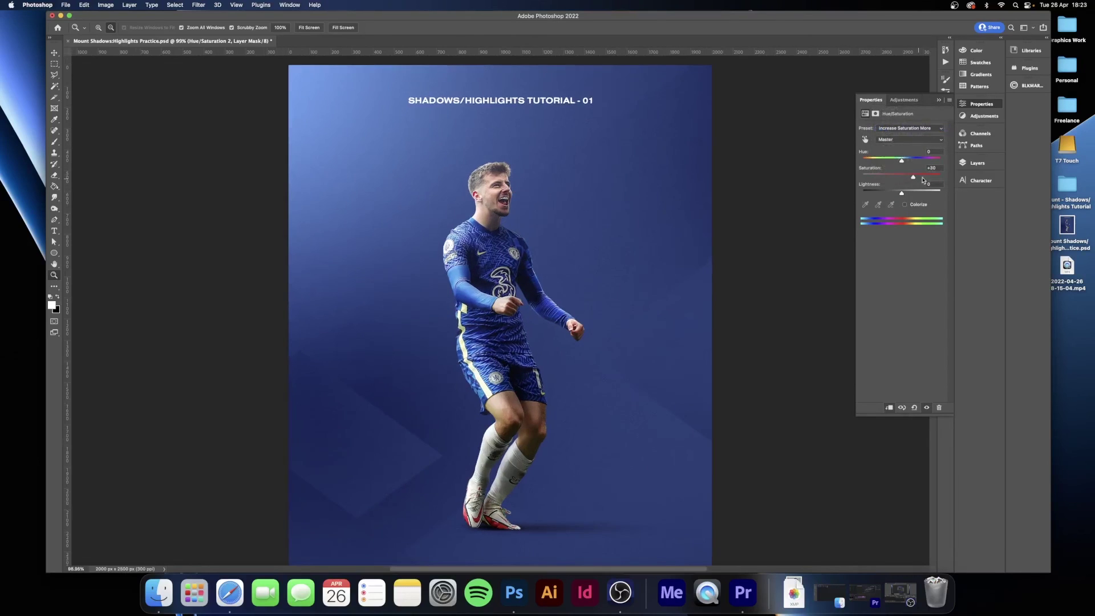
# Lower the Hue/Saturation layer's opacity to 75% to soften the colour boost on the player
pyautogui.click(976, 163)
pyautogui.moveTo(891, 187); pyautogui.dragTo(886, 186)
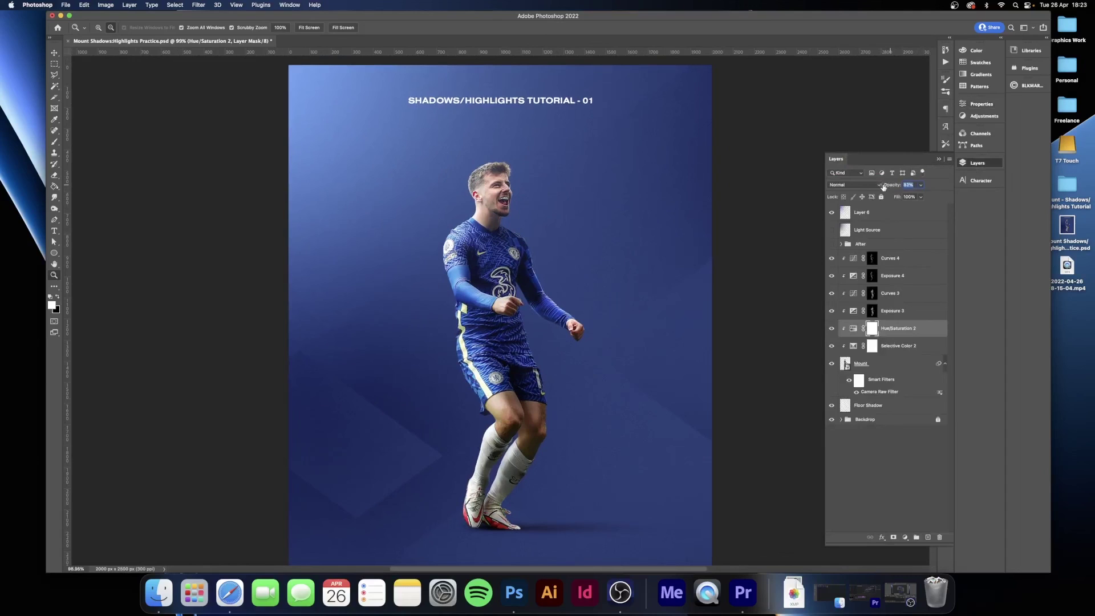
pyautogui.scroll(-3, 568, 236)
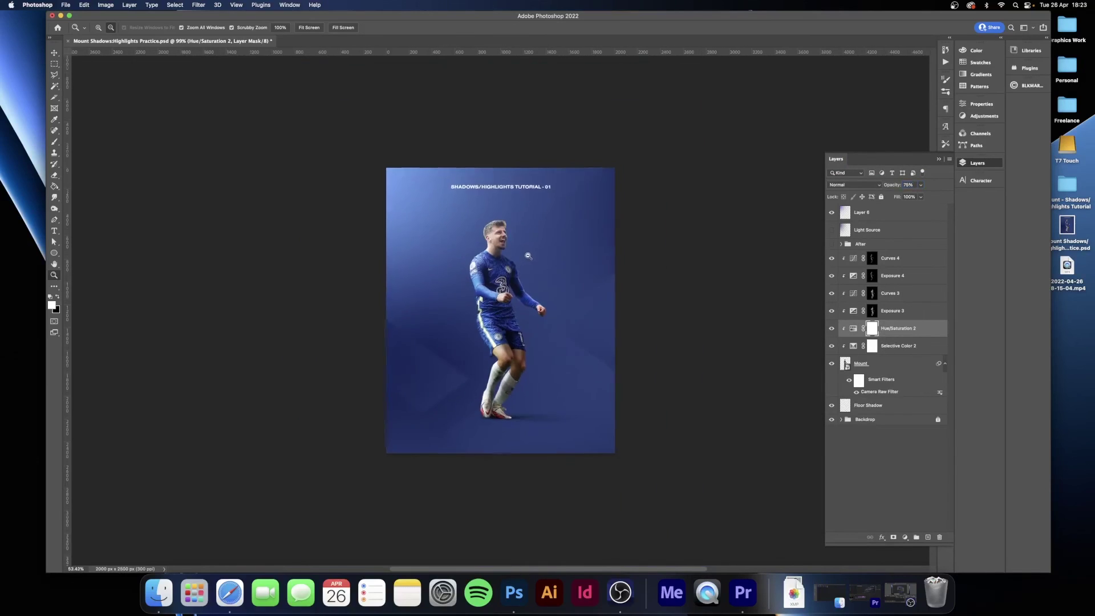
pyautogui.scroll(2, 568, 237)
# Duplicate the player cutout layer and group the copy with all the adjustment layers clipped above it
pyautogui.click(884, 364)
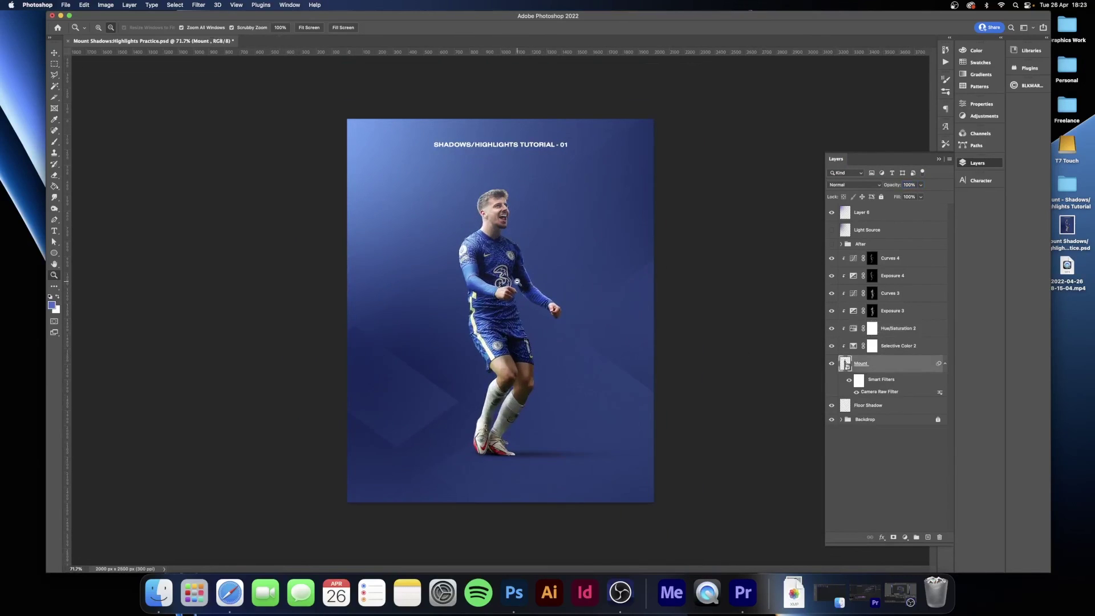
pyautogui.hotkey('ctrl', 'j')
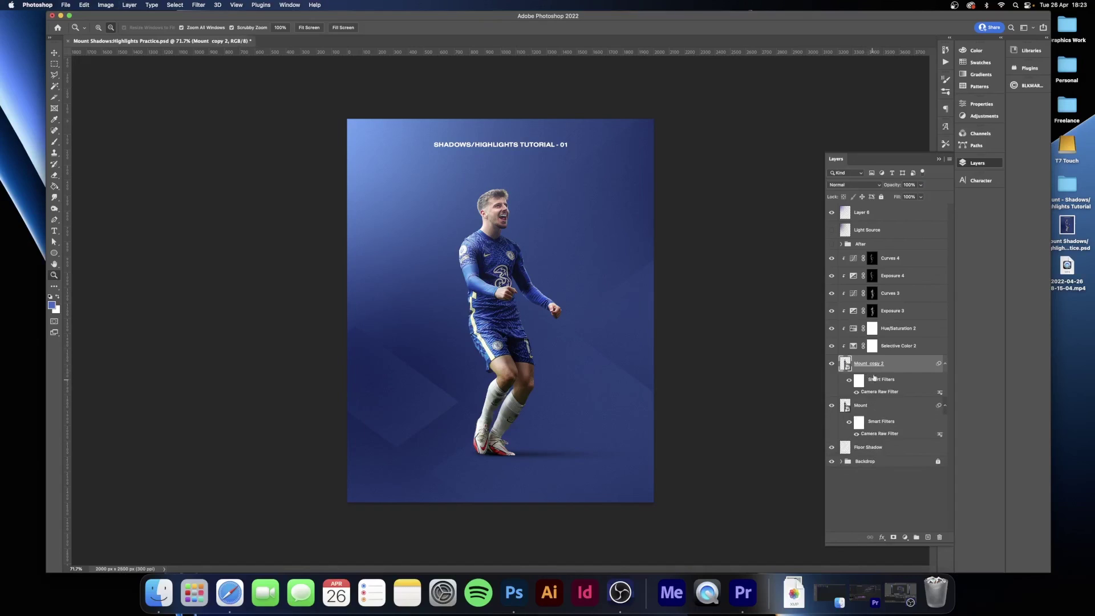
pyautogui.keyDown('shift'); pyautogui.click(897, 377); pyautogui.keyUp('shift')
pyautogui.hotkey('ctrl', 'g')
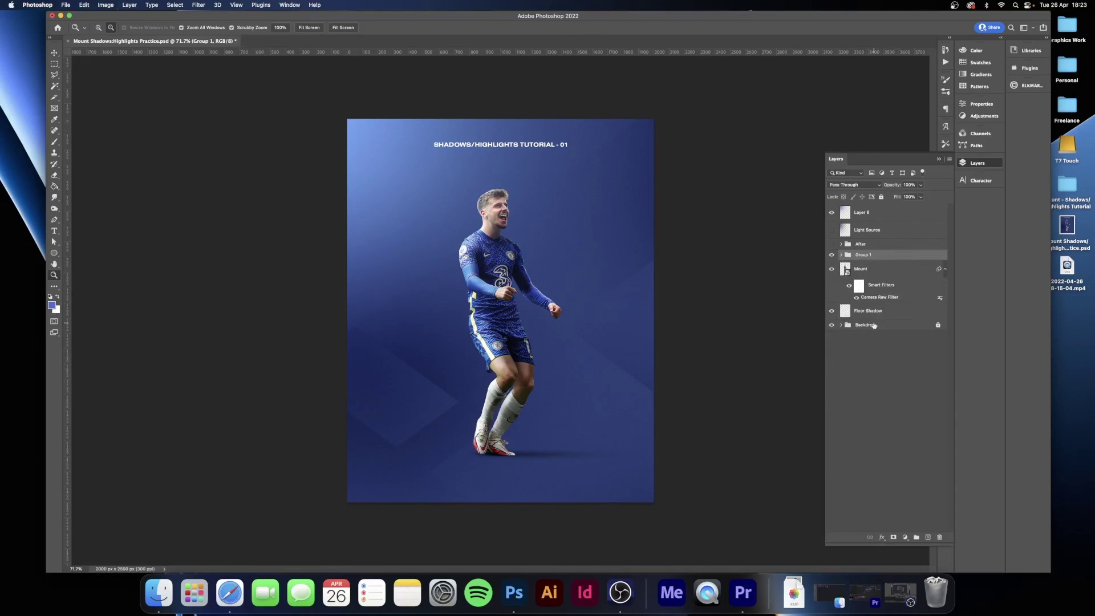
# Compare the player before and after the edit by toggling the new group's visibility
pyautogui.click(832, 255)
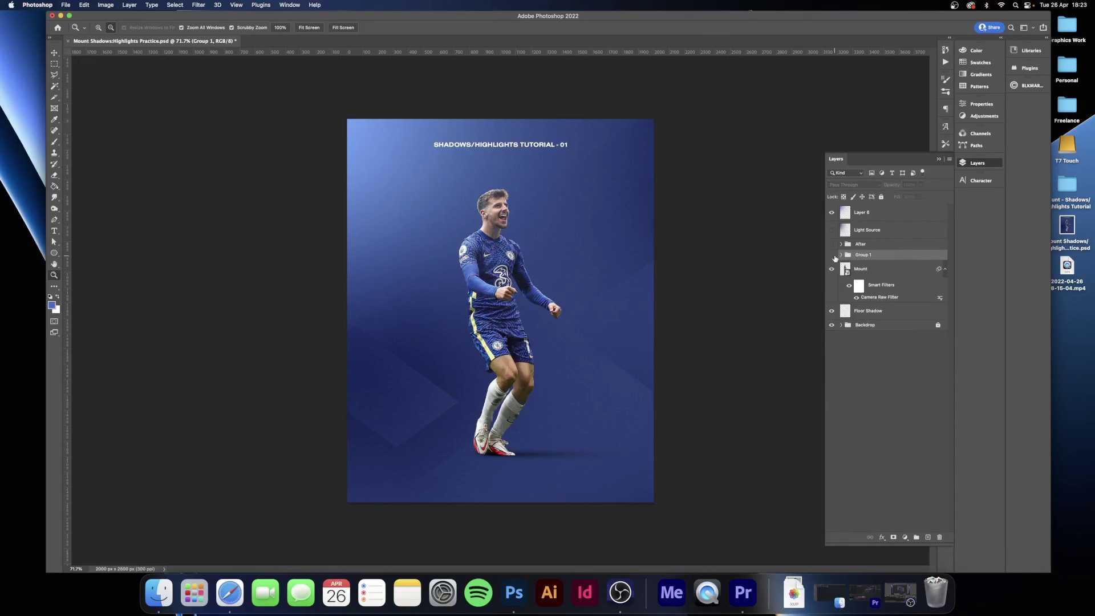
pyautogui.click(834, 256)
pyautogui.click(834, 256)
pyautogui.click(833, 256)
pyautogui.click(833, 257)
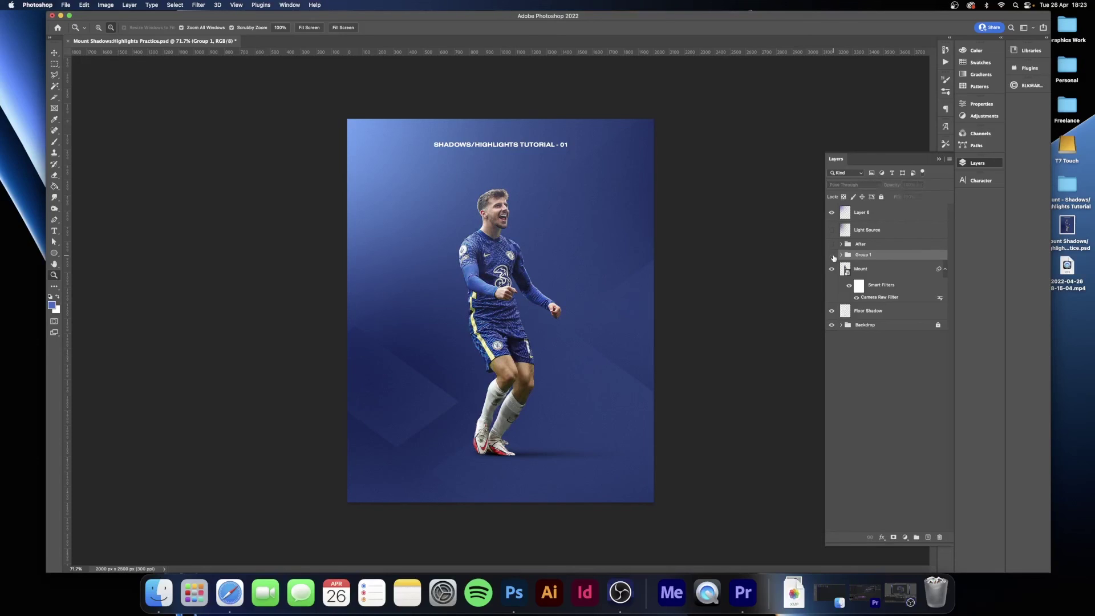